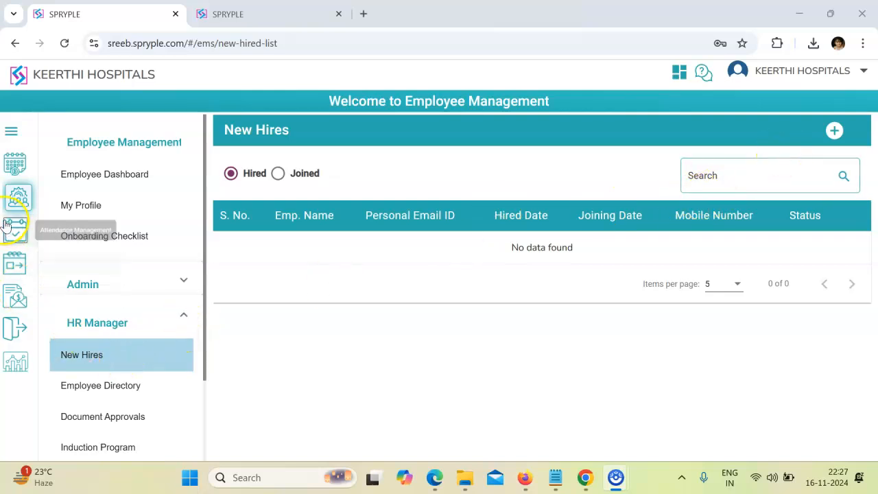
- Go to Employee Management > HR Manager > New Hires to view the empty hires list
{"action": "left_click", "coordinate": [18, 197]}
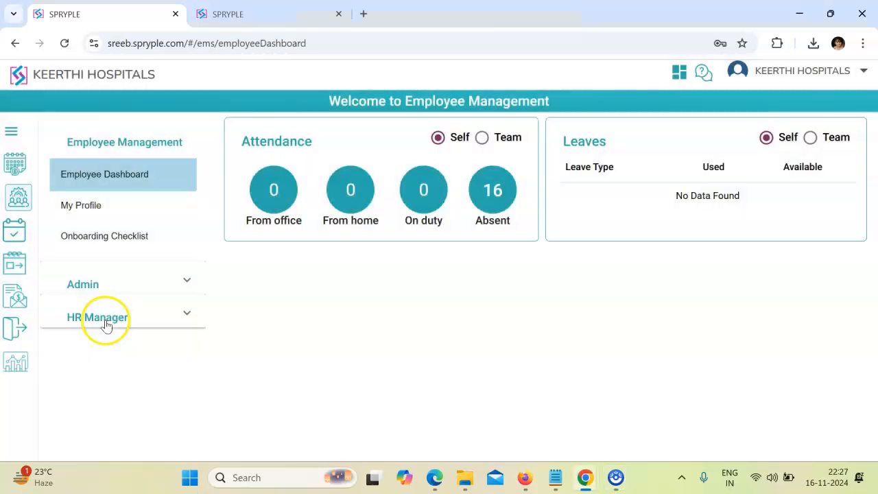
{"action": "left_click", "coordinate": [102, 318]}
{"action": "left_click", "coordinate": [97, 361]}
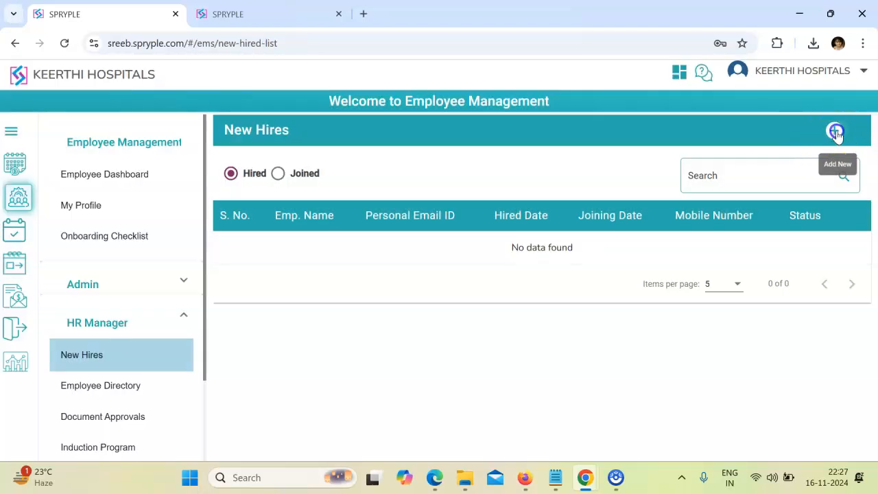
- Add a NURSING STAFF new hire with hired and joining dates 01-11-2024 and submit
{"action": "left_click", "coordinate": [835, 132]}
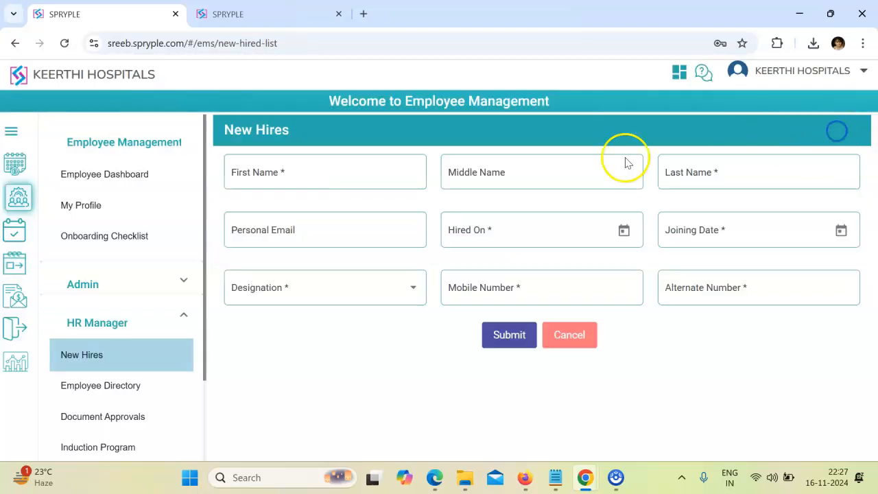
{"action": "left_click", "coordinate": [273, 173]}
{"action": "left_click", "coordinate": [282, 174]}
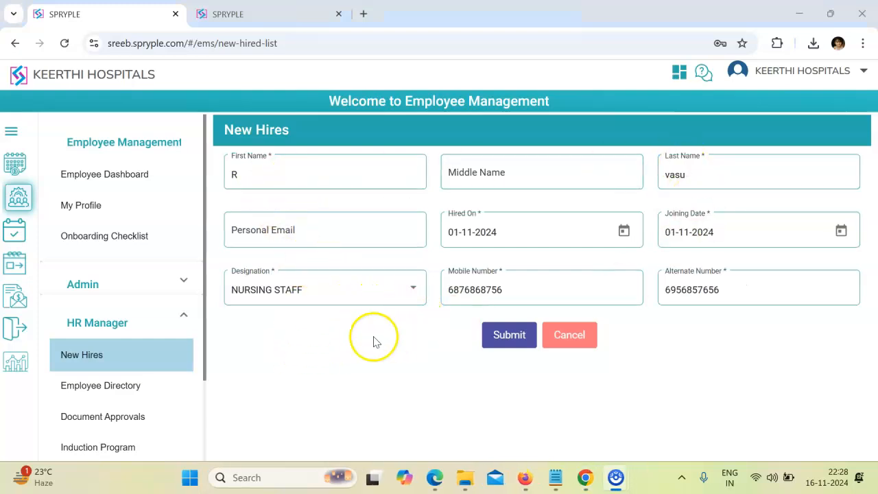
{"action": "left_click", "coordinate": [510, 336]}
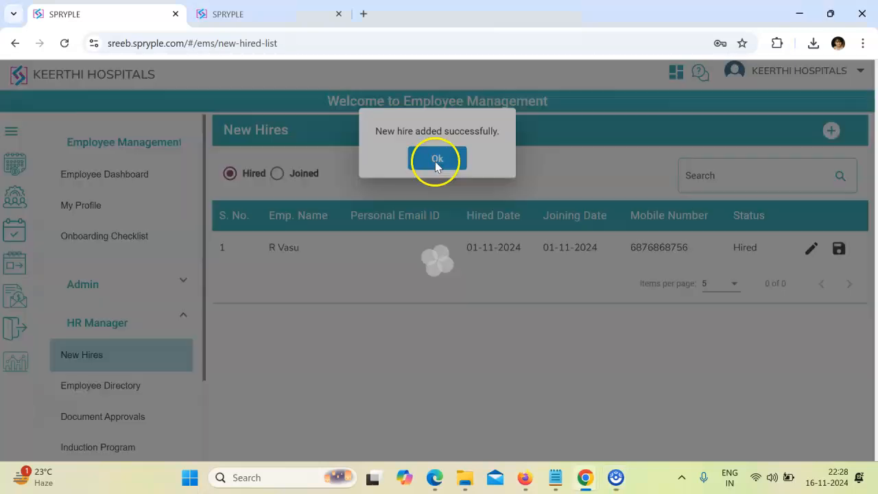
{"action": "left_click", "coordinate": [436, 161]}
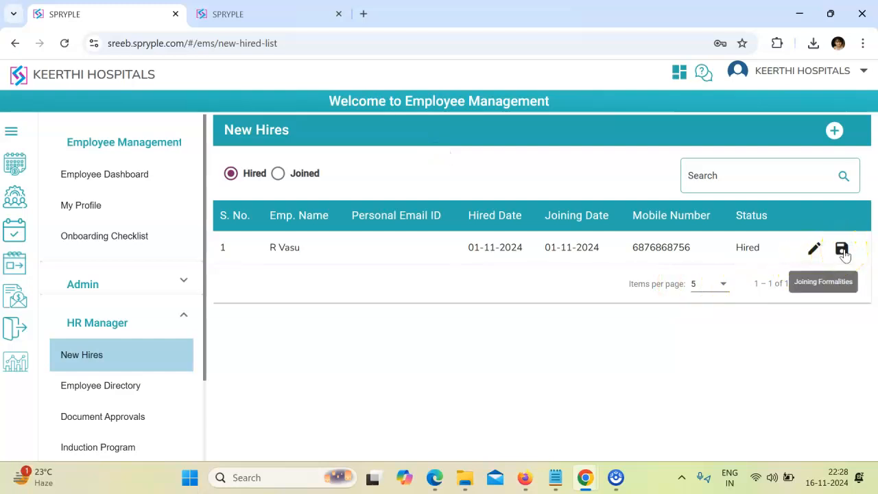
- Start the new hire's joining formalities and scroll to the Work Information section
{"action": "left_click", "coordinate": [842, 249]}
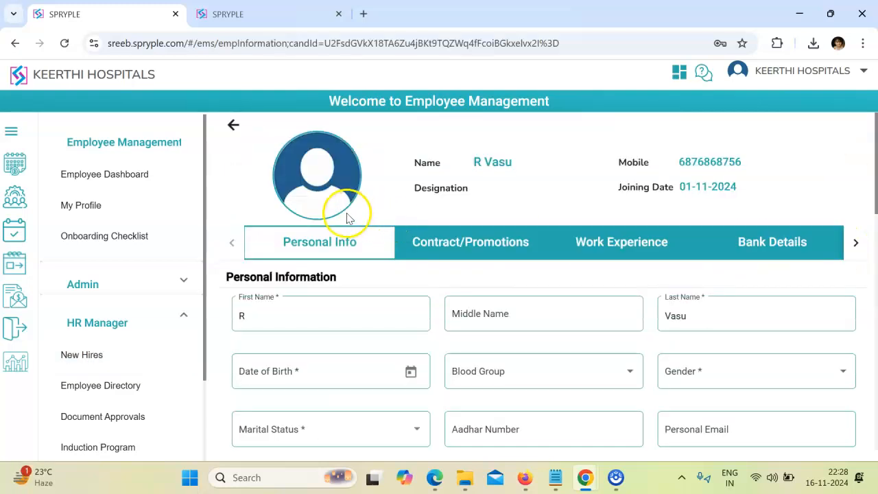
{"action": "scroll", "coordinate": [500, 241], "scroll_direction": "down", "scroll_amount": 1}
{"action": "scroll", "coordinate": [502, 245], "scroll_direction": "down", "scroll_amount": 1}
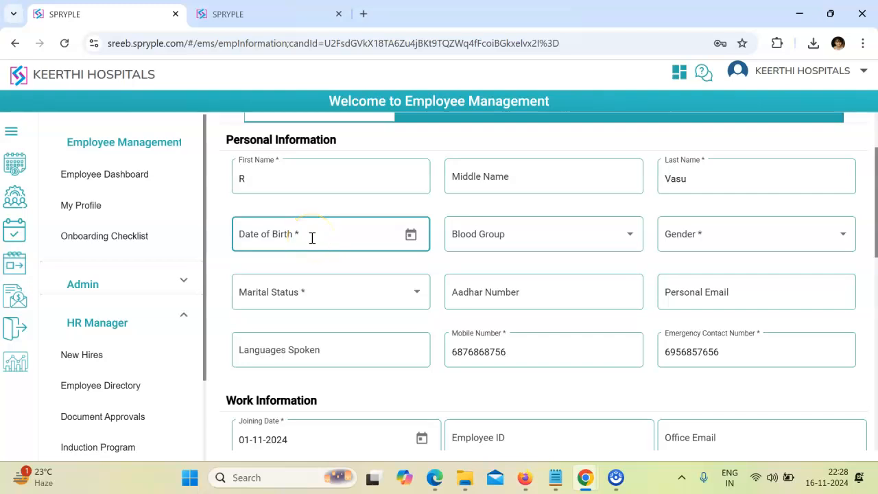
{"action": "scroll", "coordinate": [312, 238], "scroll_direction": "down", "scroll_amount": 3}
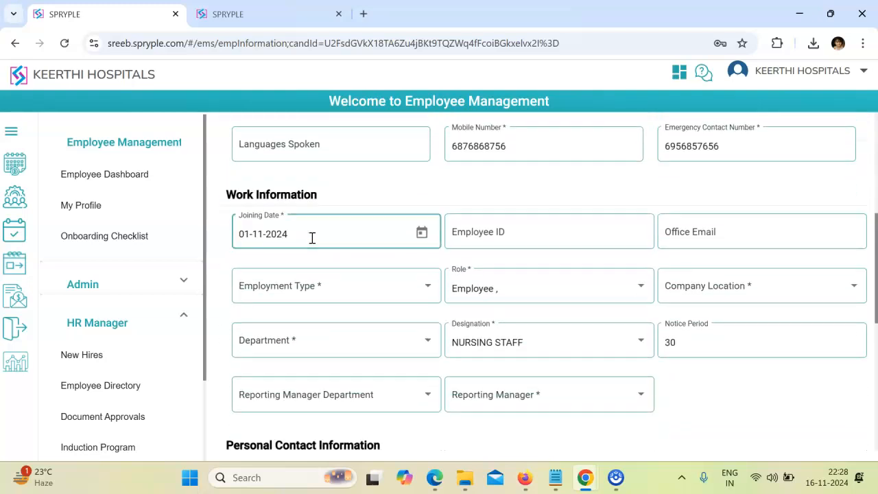
{"action": "scroll", "coordinate": [312, 238], "scroll_direction": "down", "scroll_amount": 3}
{"action": "scroll", "coordinate": [312, 238], "scroll_direction": "down", "scroll_amount": 3}
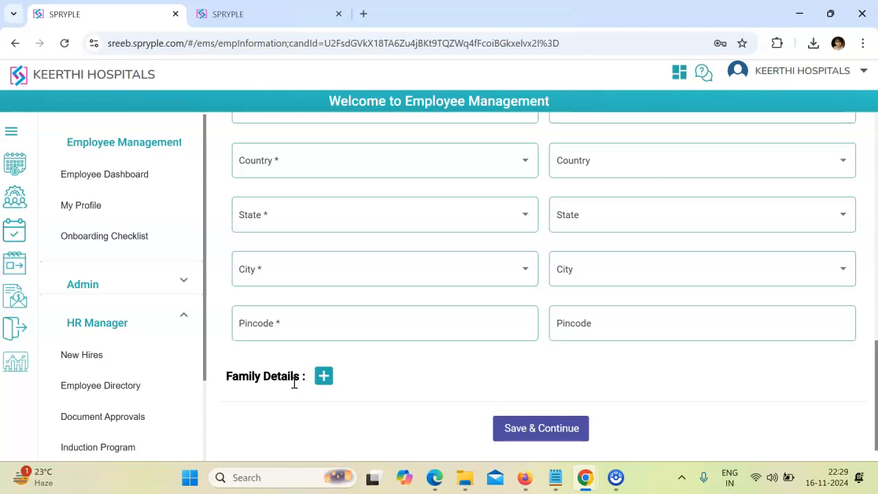
{"action": "scroll", "coordinate": [294, 382], "scroll_direction": "up", "scroll_amount": 5}
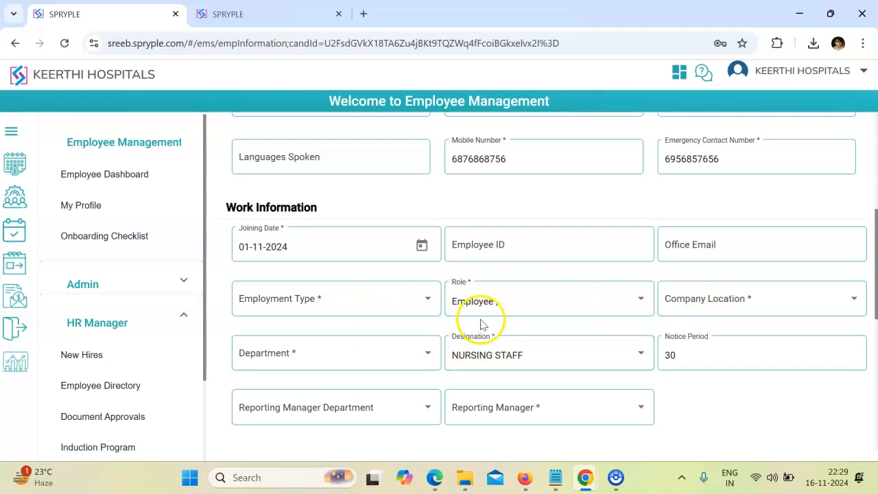
{"action": "scroll", "coordinate": [505, 309], "scroll_direction": "down", "scroll_amount": 1}
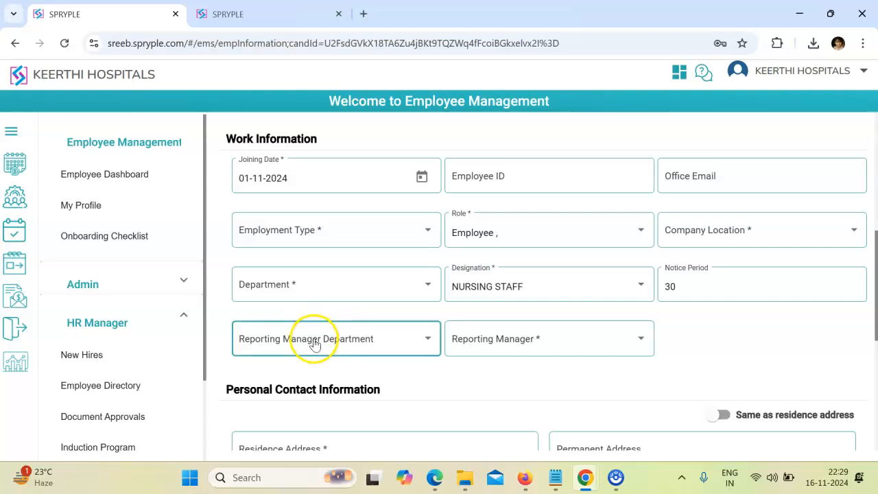
- Set the reporting manager department to Reception and assign the only listed reporting manager
{"action": "left_click", "coordinate": [313, 337]}
{"action": "left_click", "coordinate": [270, 401]}
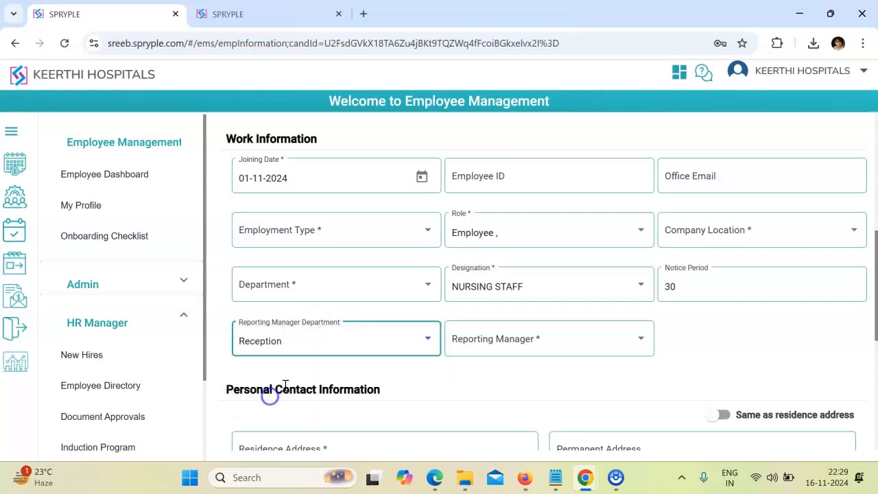
{"action": "left_click", "coordinate": [490, 339]}
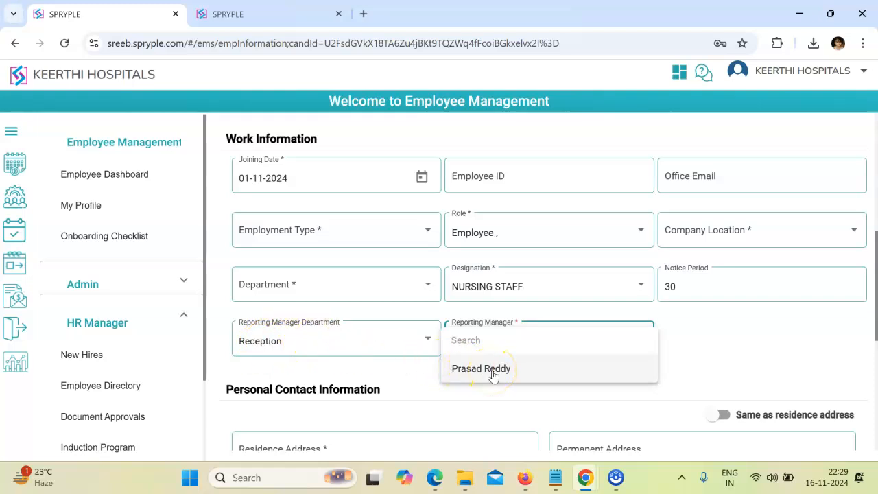
{"action": "left_click", "coordinate": [488, 369]}
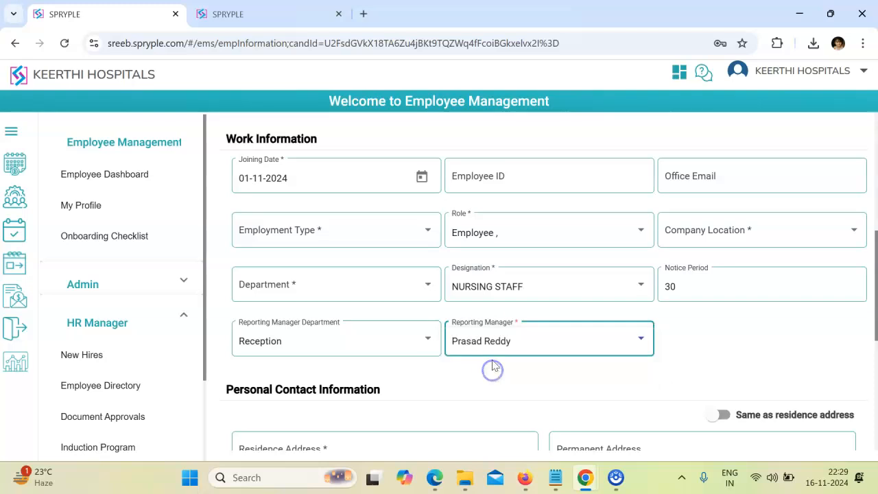
{"action": "scroll", "coordinate": [450, 196], "scroll_direction": "up", "scroll_amount": 4}
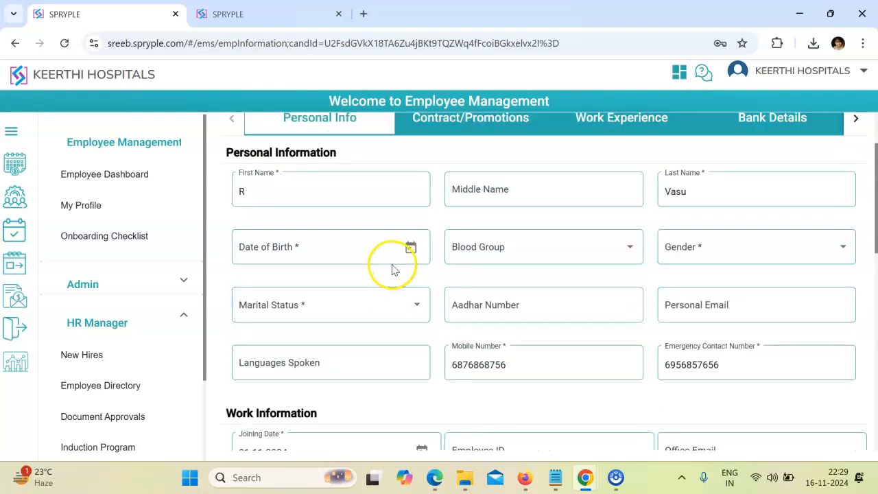
{"action": "scroll", "coordinate": [505, 304], "scroll_direction": "down", "scroll_amount": 4}
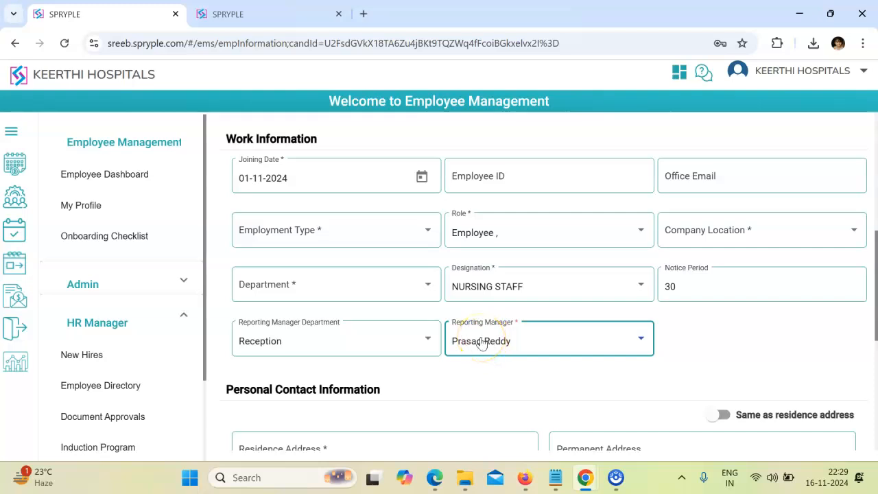
{"action": "scroll", "coordinate": [384, 240], "scroll_direction": "up", "scroll_amount": 6}
{"action": "scroll", "coordinate": [476, 304], "scroll_direction": "down", "scroll_amount": 5}
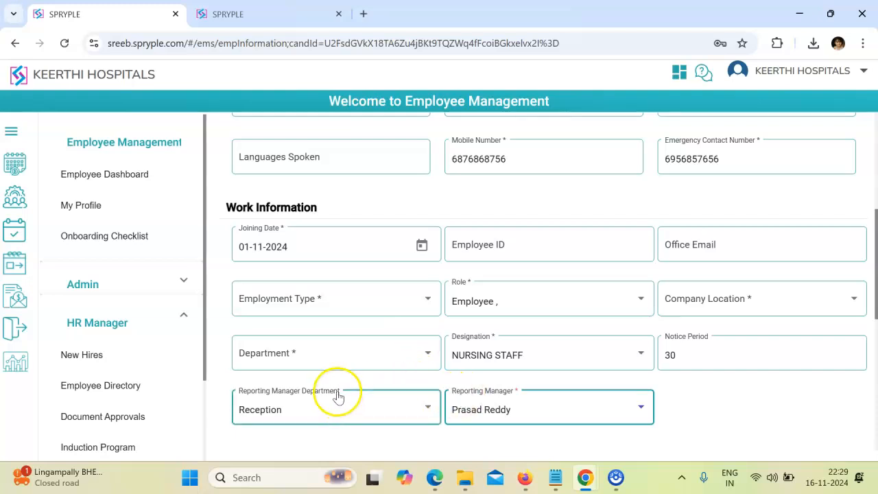
{"action": "scroll", "coordinate": [376, 368], "scroll_direction": "up", "scroll_amount": 4}
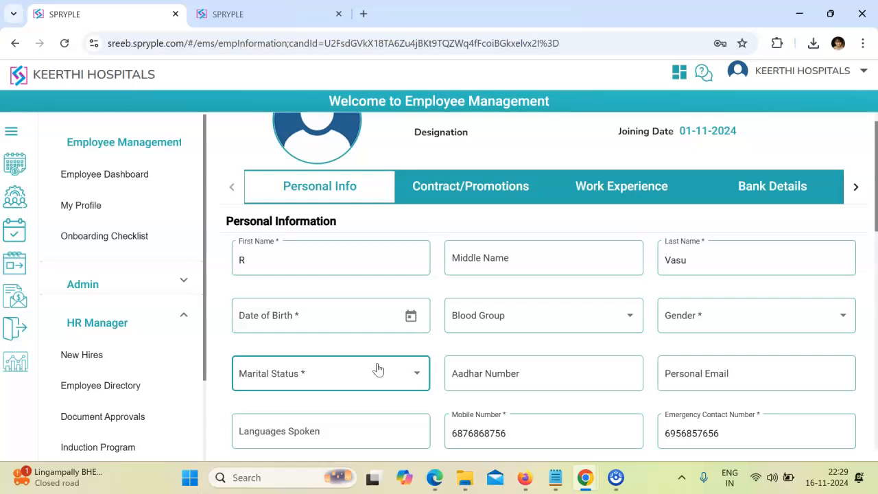
{"action": "scroll", "coordinate": [376, 368], "scroll_direction": "down", "scroll_amount": 2}
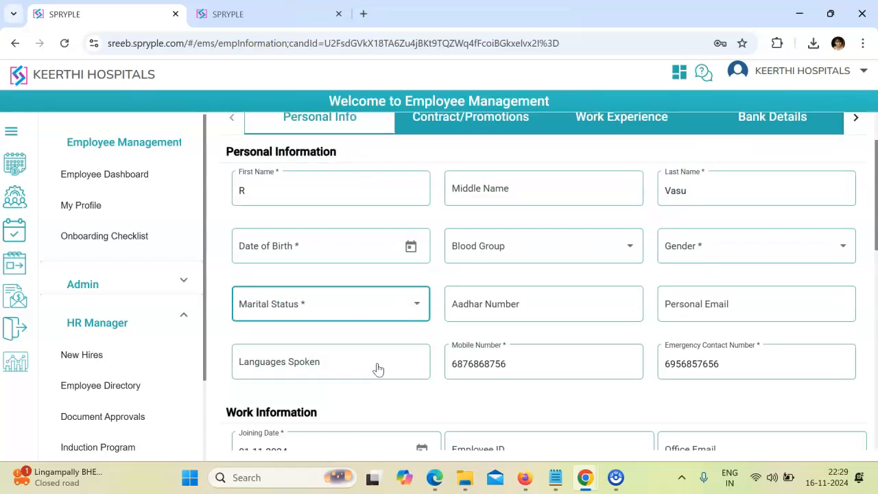
{"action": "scroll", "coordinate": [377, 369], "scroll_direction": "down", "scroll_amount": 4}
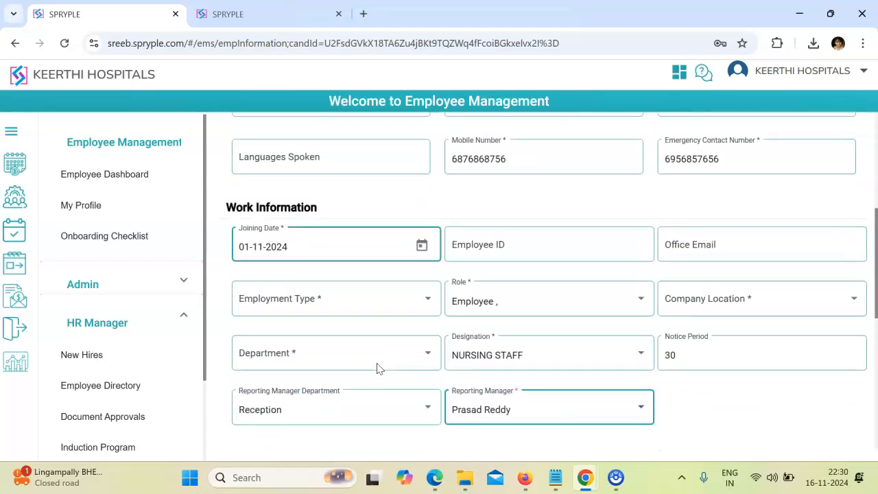
{"action": "left_click", "coordinate": [478, 294]}
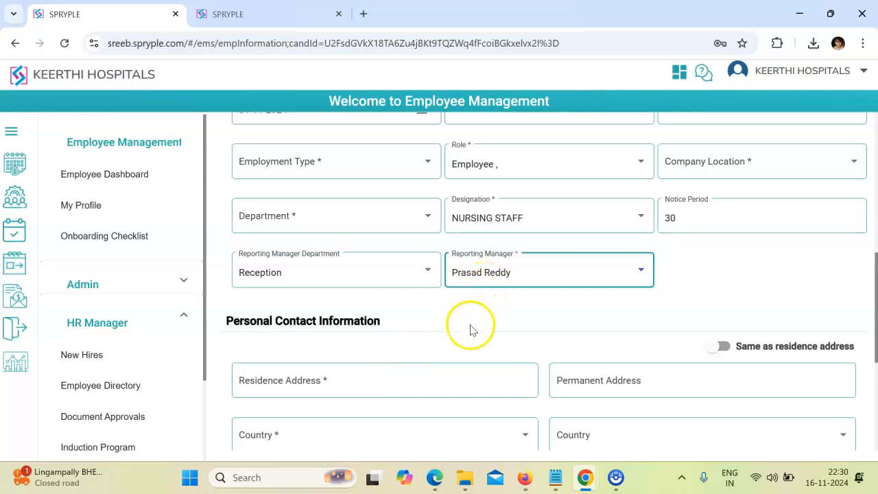
{"action": "scroll", "coordinate": [471, 330], "scroll_direction": "down", "scroll_amount": 1}
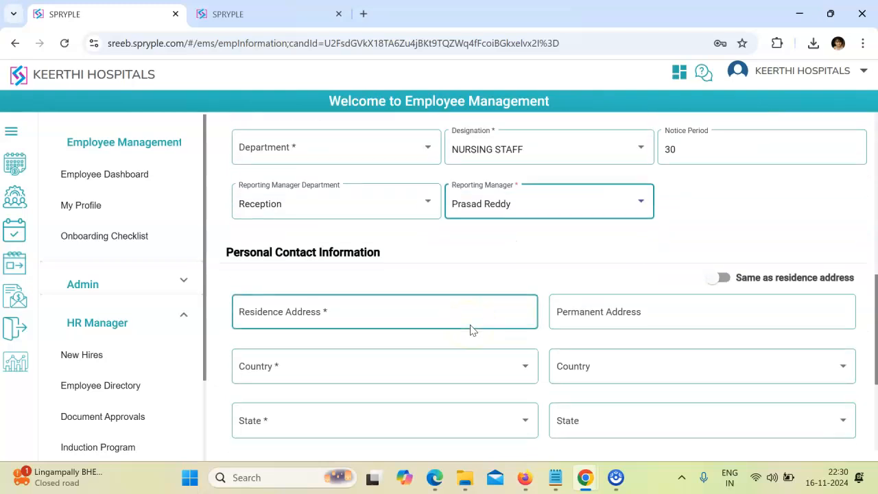
{"action": "scroll", "coordinate": [471, 330], "scroll_direction": "down", "scroll_amount": 1}
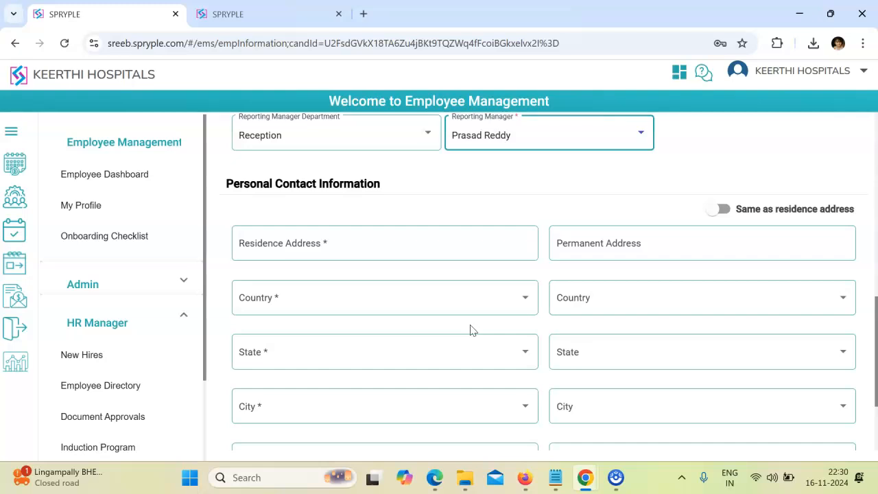
{"action": "scroll", "coordinate": [471, 330], "scroll_direction": "up", "scroll_amount": 3}
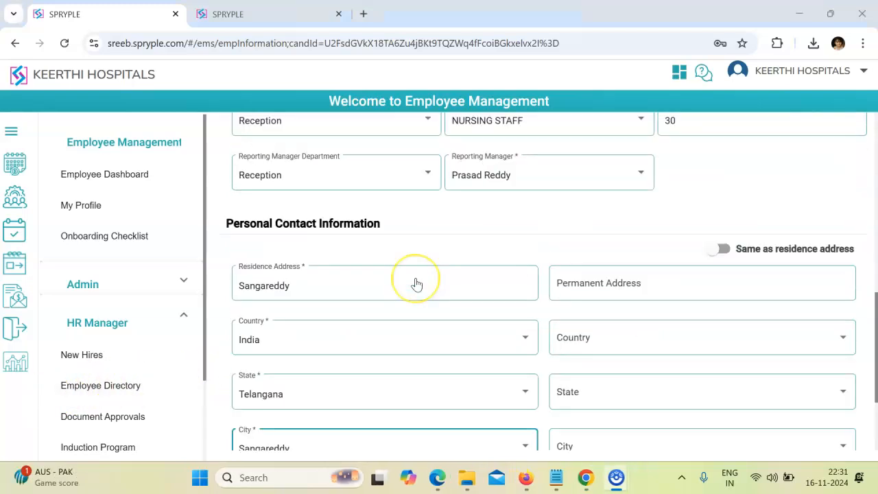
- Review the new hire's employee information form and attempt to save it
{"action": "scroll", "coordinate": [414, 280], "scroll_direction": "up", "scroll_amount": 8}
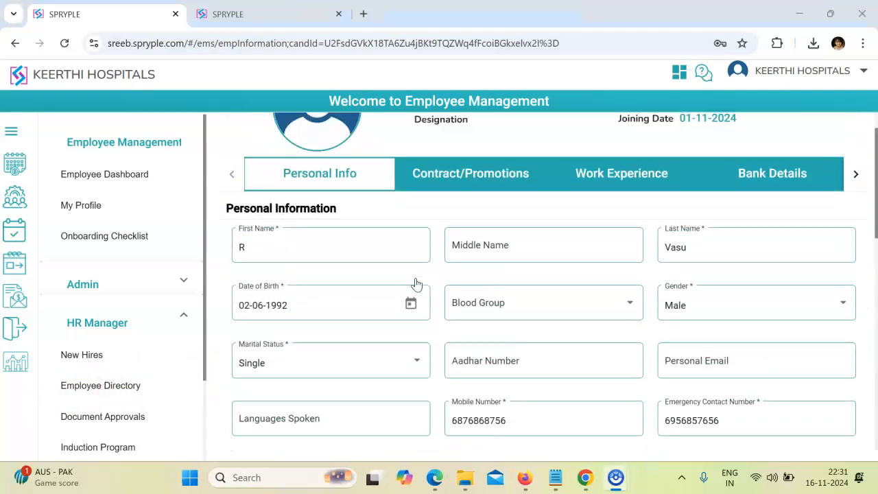
{"action": "scroll", "coordinate": [450, 278], "scroll_direction": "down", "scroll_amount": 2}
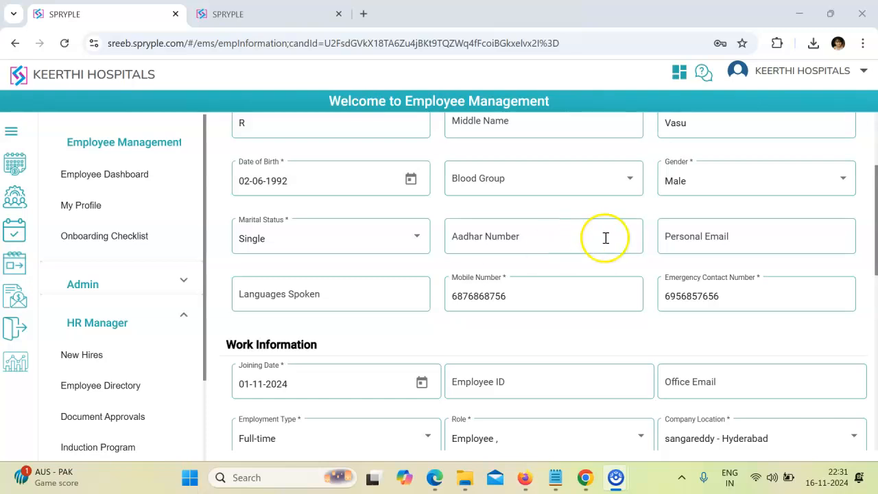
{"action": "scroll", "coordinate": [370, 265], "scroll_direction": "up", "scroll_amount": 2}
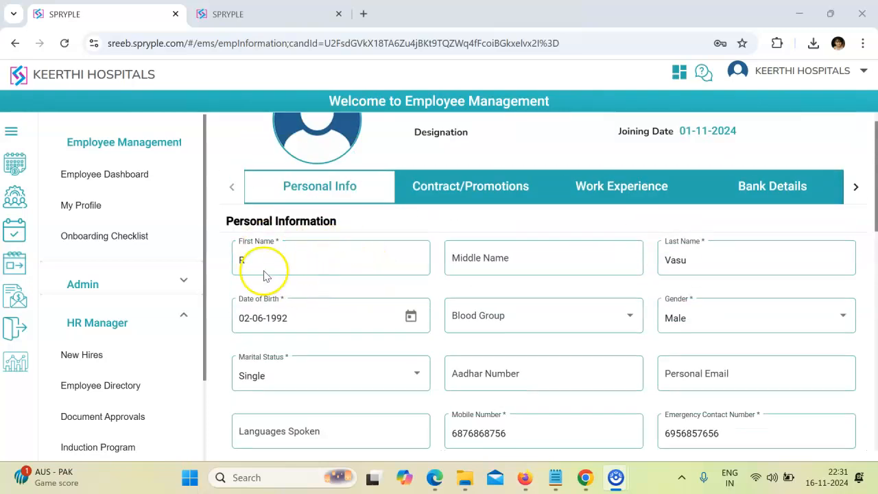
{"action": "scroll", "coordinate": [380, 291], "scroll_direction": "down", "scroll_amount": 5}
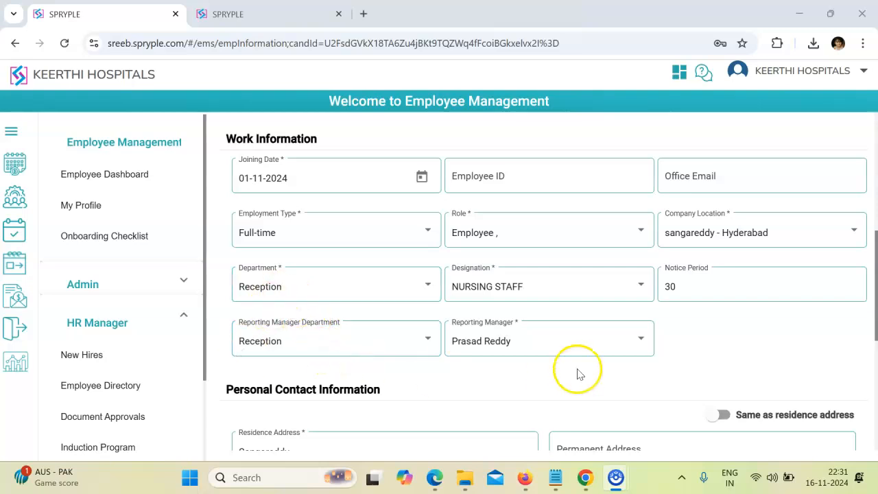
{"action": "scroll", "coordinate": [439, 336], "scroll_direction": "down", "scroll_amount": 3}
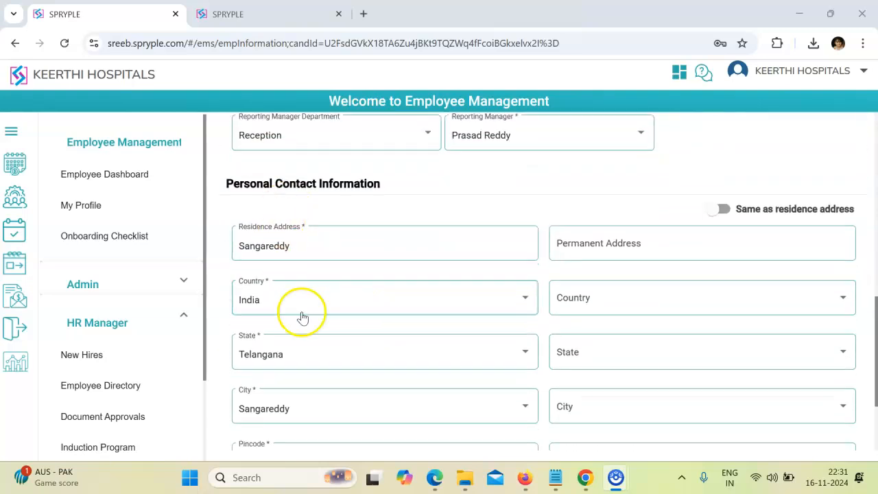
{"action": "scroll", "coordinate": [330, 309], "scroll_direction": "down", "scroll_amount": 2}
{"action": "scroll", "coordinate": [333, 278], "scroll_direction": "up", "scroll_amount": 2}
{"action": "left_click", "coordinate": [331, 244]}
{"action": "scroll", "coordinate": [331, 245], "scroll_direction": "down", "scroll_amount": 2}
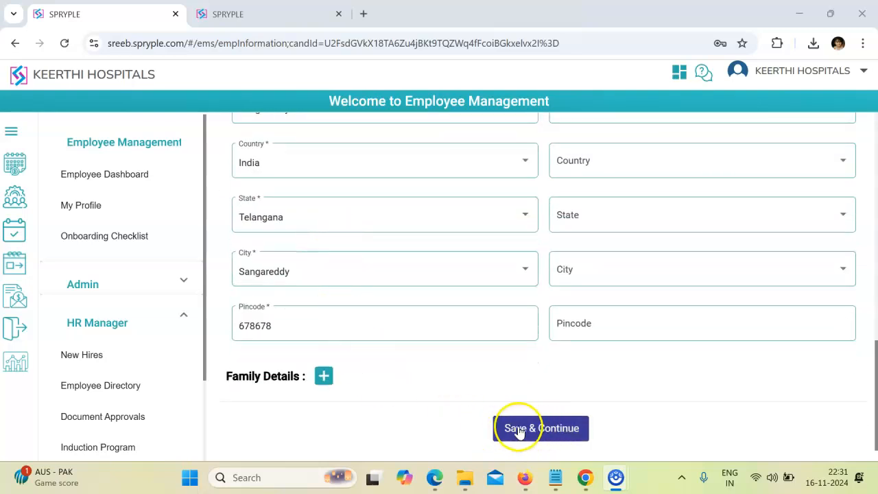
{"action": "left_click", "coordinate": [545, 431]}
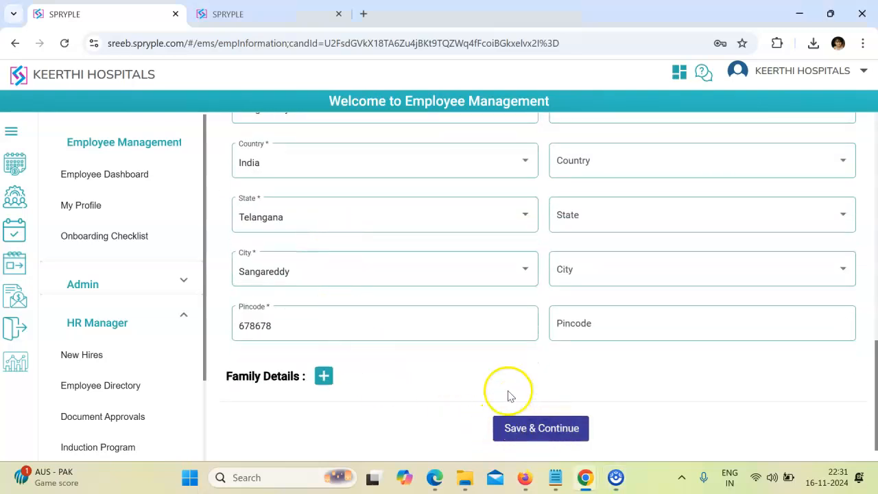
- Re-select the Employee role, then save and continue to Contract/Promotions
{"action": "left_click", "coordinate": [491, 229]}
{"action": "left_click", "coordinate": [466, 261]}
{"action": "left_click", "coordinate": [467, 261]}
{"action": "left_click", "coordinate": [510, 212]}
{"action": "scroll", "coordinate": [500, 336], "scroll_direction": "down", "scroll_amount": 5}
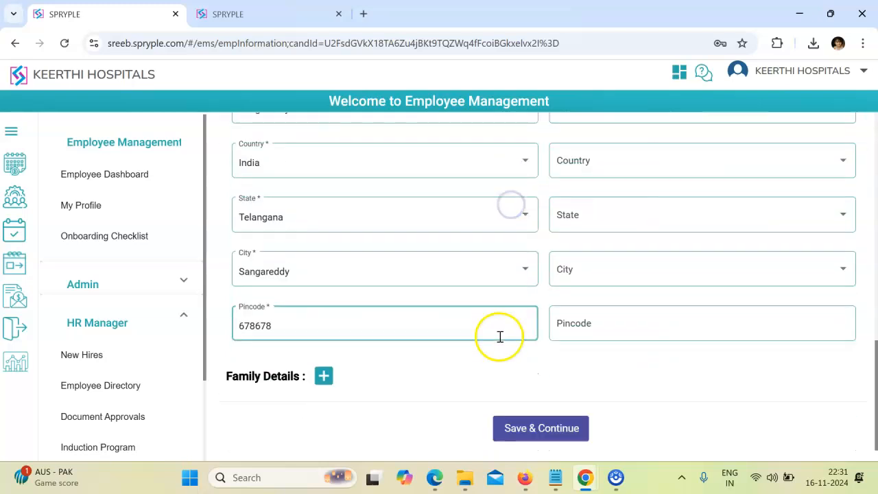
{"action": "left_click", "coordinate": [514, 428]}
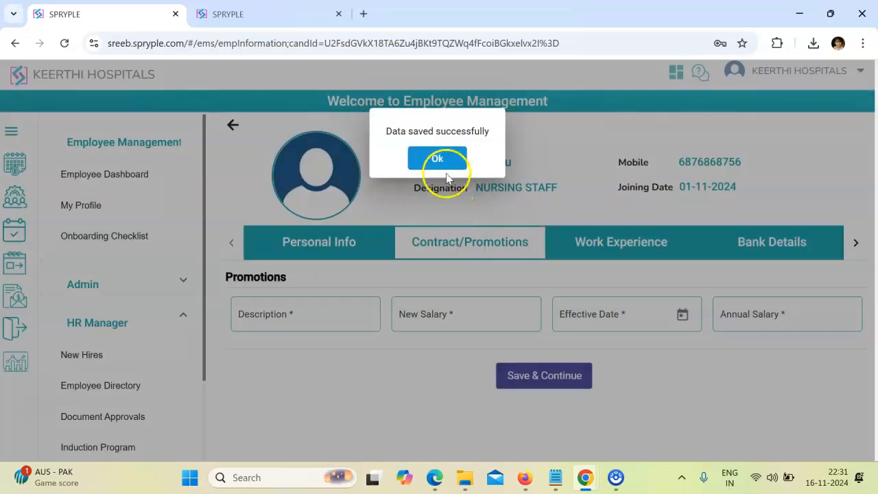
{"action": "left_click", "coordinate": [441, 159]}
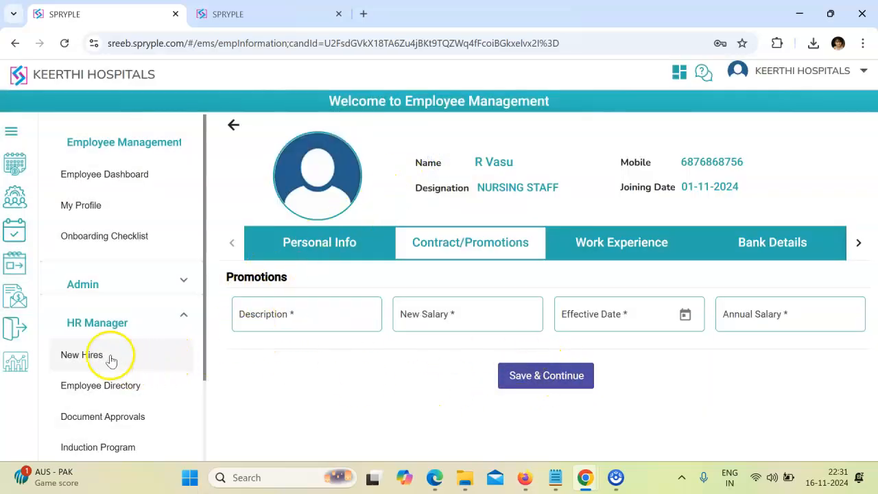
- Navigate to Employee Management > Admin > Users Login
{"action": "left_click", "coordinate": [15, 197]}
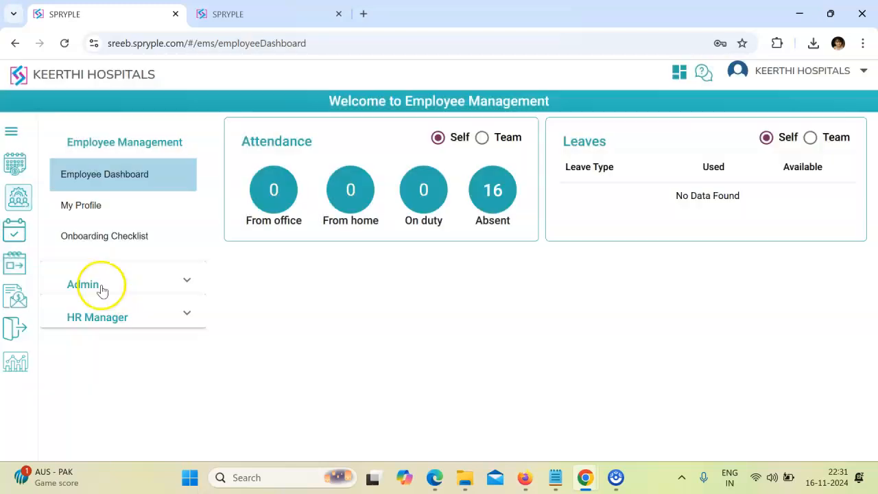
{"action": "left_click", "coordinate": [96, 283]}
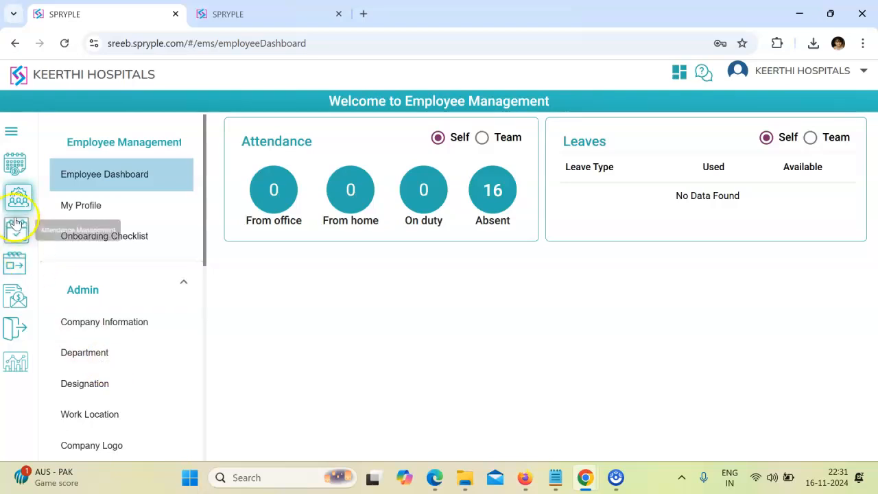
{"action": "left_click", "coordinate": [20, 202]}
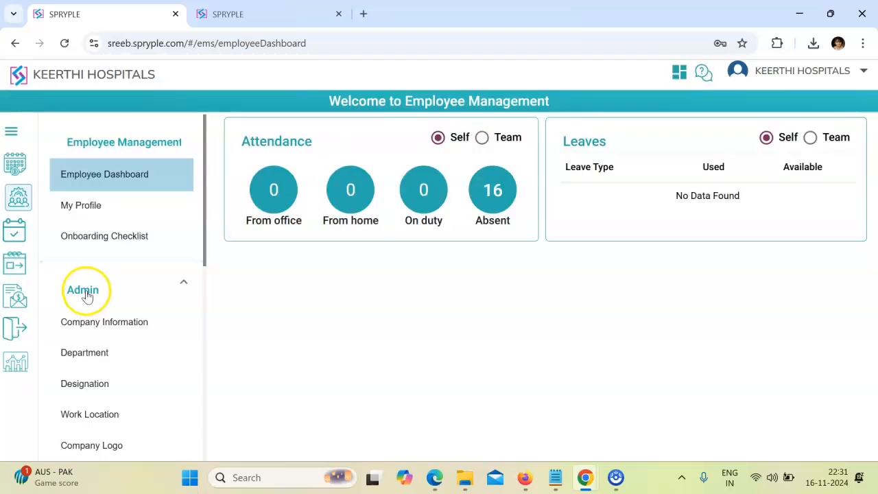
{"action": "left_click", "coordinate": [85, 291]}
{"action": "left_click", "coordinate": [88, 291]}
{"action": "scroll", "coordinate": [87, 288], "scroll_direction": "down", "scroll_amount": 5}
{"action": "left_click", "coordinate": [86, 250]}
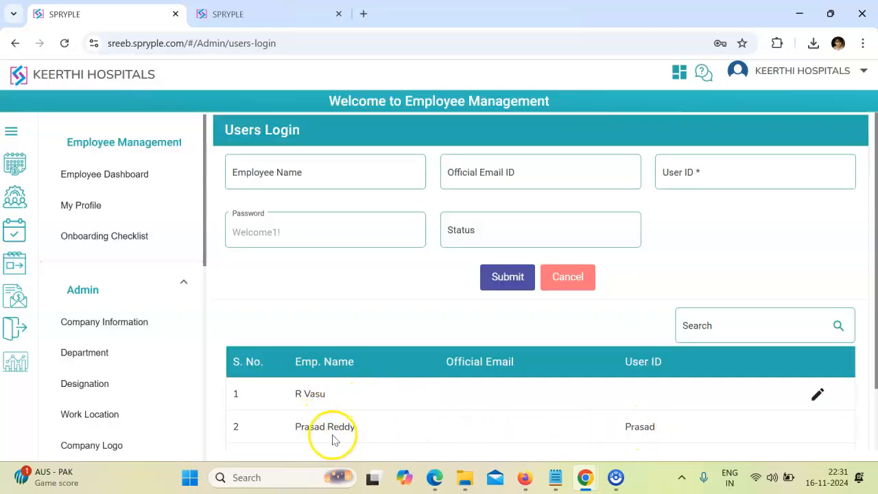
- Give the new hire in row 1 a user ID and submit the login credentials
{"action": "left_click", "coordinate": [816, 394]}
{"action": "left_click", "coordinate": [701, 178]}
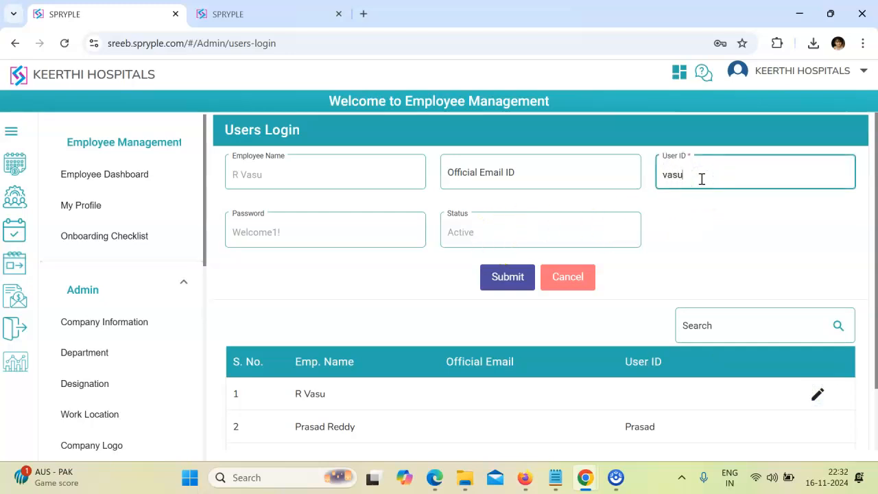
{"action": "left_click", "coordinate": [507, 278]}
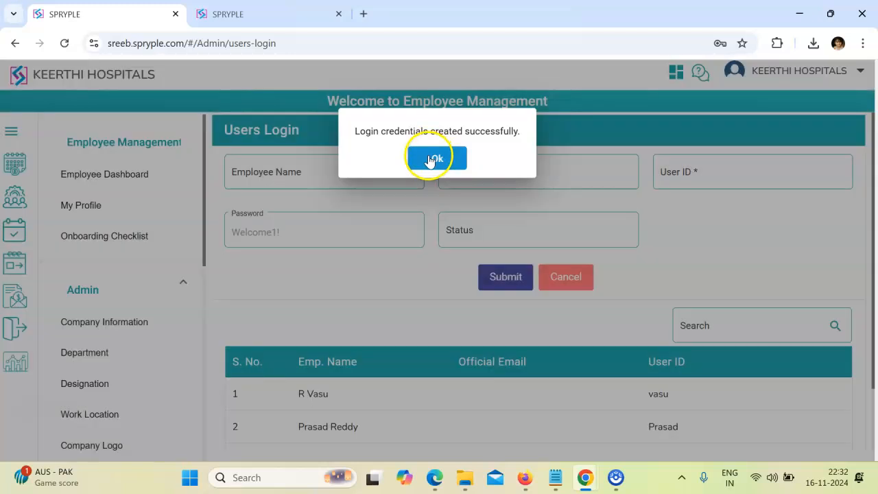
{"action": "left_click", "coordinate": [430, 161]}
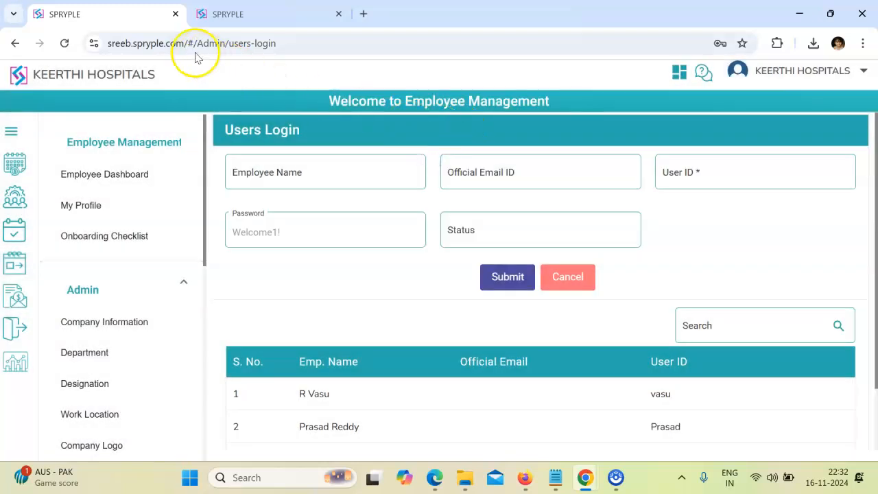
- Load the SPRYPLE production login page in a new browser tab
{"action": "left_click", "coordinate": [852, 71]}
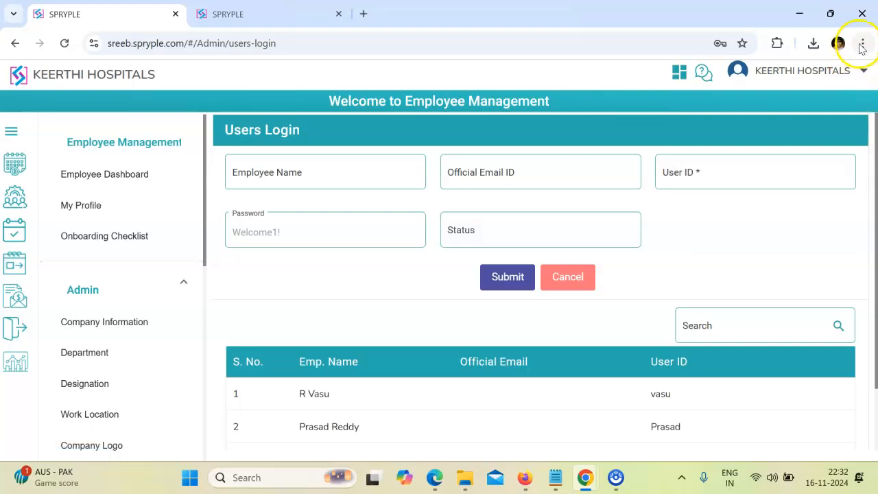
{"action": "left_click", "coordinate": [862, 43]}
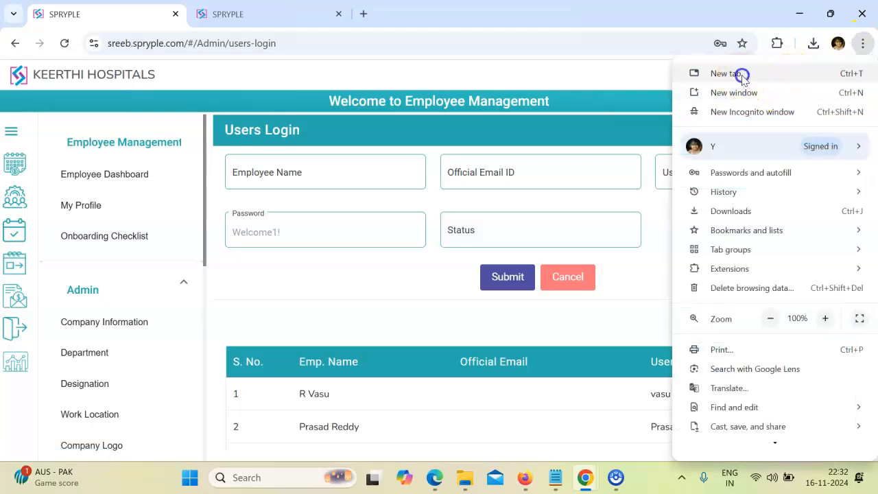
{"action": "left_click", "coordinate": [741, 73]}
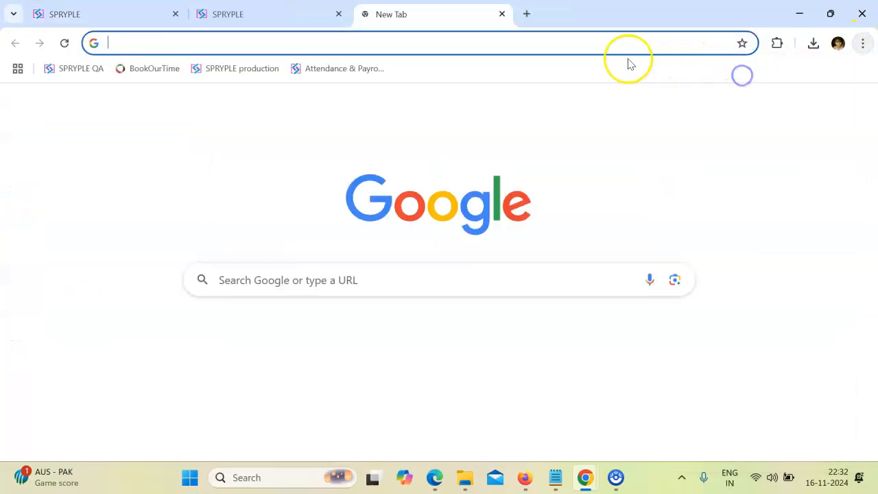
{"action": "left_click", "coordinate": [221, 70]}
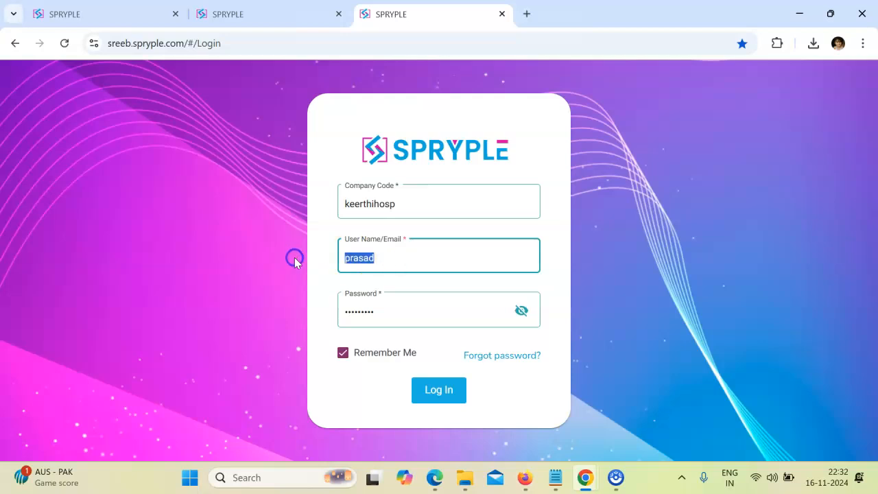
- Fill in the new user's username and default password on the login form
{"action": "type", "text": "asu"}
{"action": "left_click", "coordinate": [521, 310]}
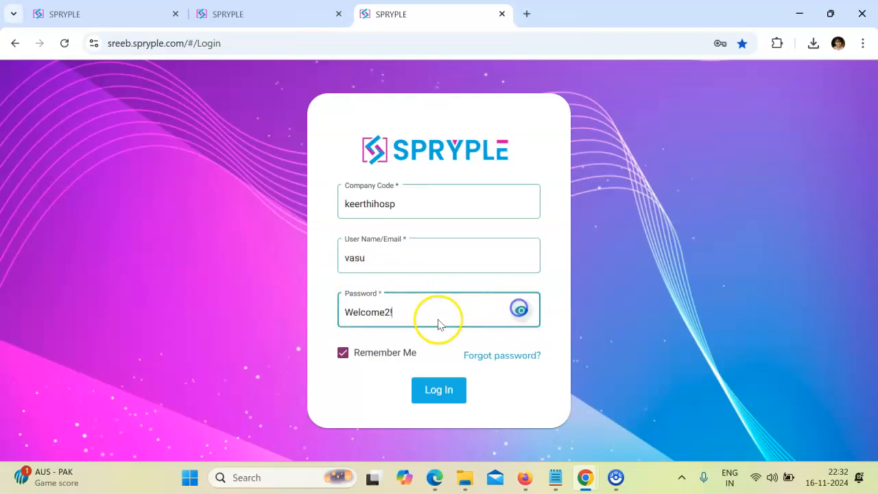
{"action": "type", "text": "1"}
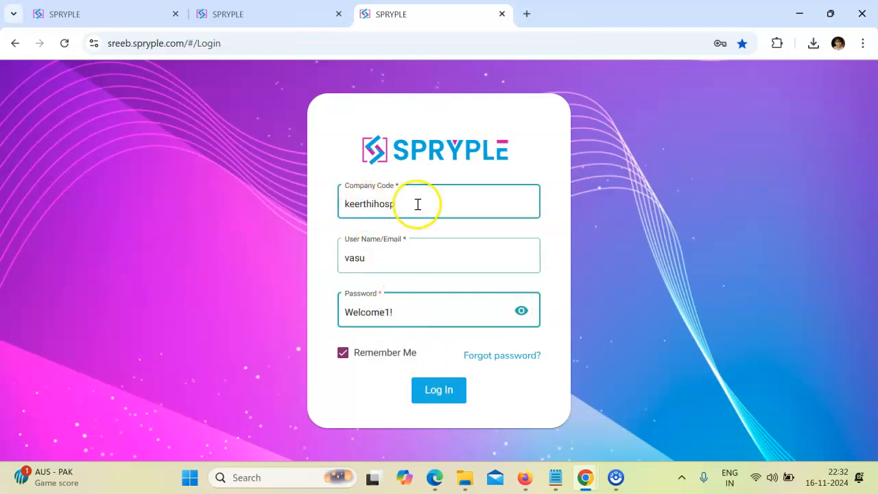
{"action": "left_click_drag", "start_coordinate": [417, 204], "coordinate": [341, 207]}
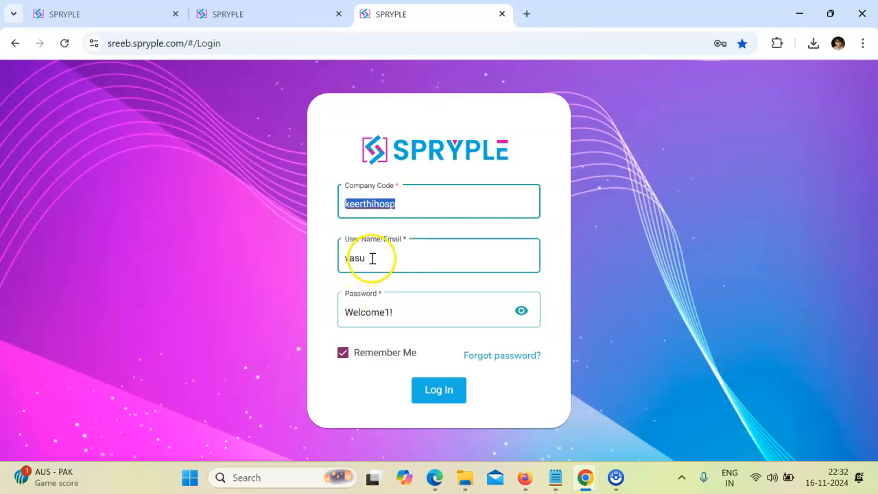
{"action": "left_click_drag", "start_coordinate": [354, 258], "coordinate": [370, 258]}
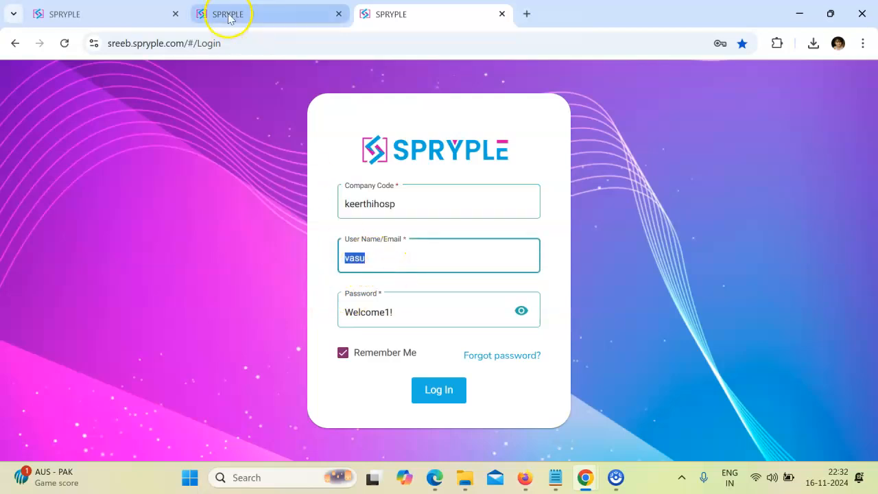
- Check the admin Users Login page, then return to the new hire's login tab
{"action": "left_click", "coordinate": [131, 11]}
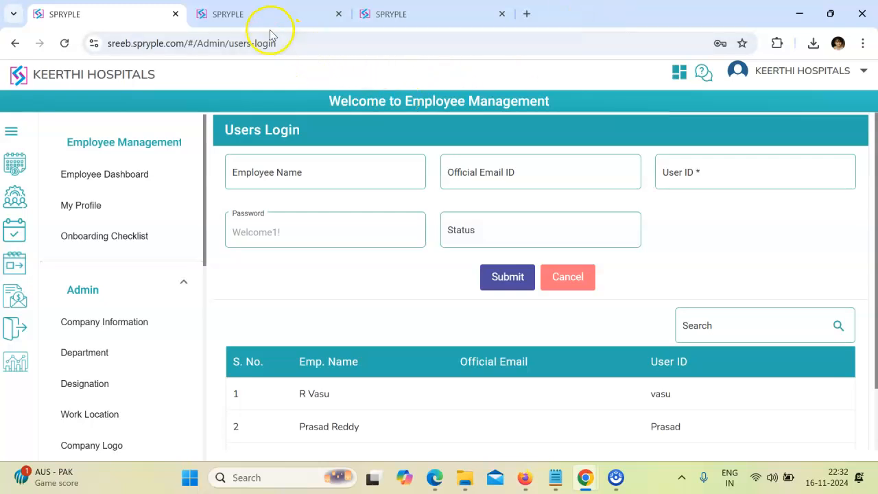
{"action": "key", "text": "alt+Tab"}
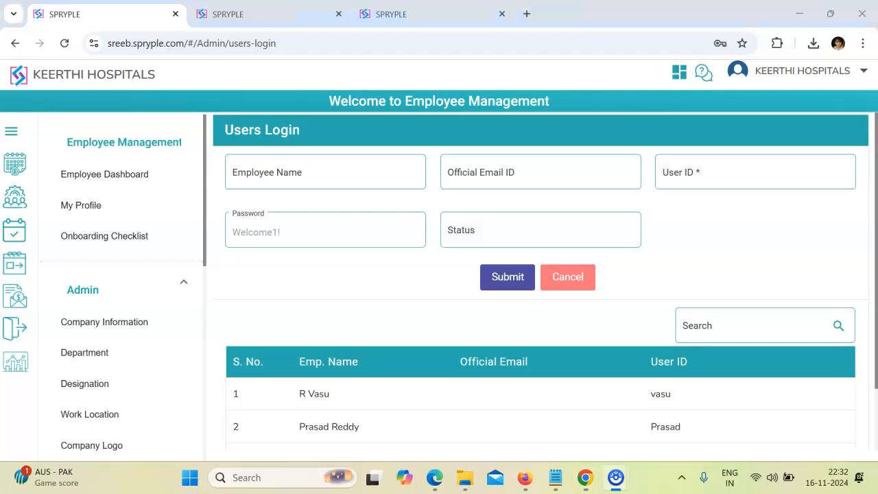
{"action": "left_click", "coordinate": [698, 39]}
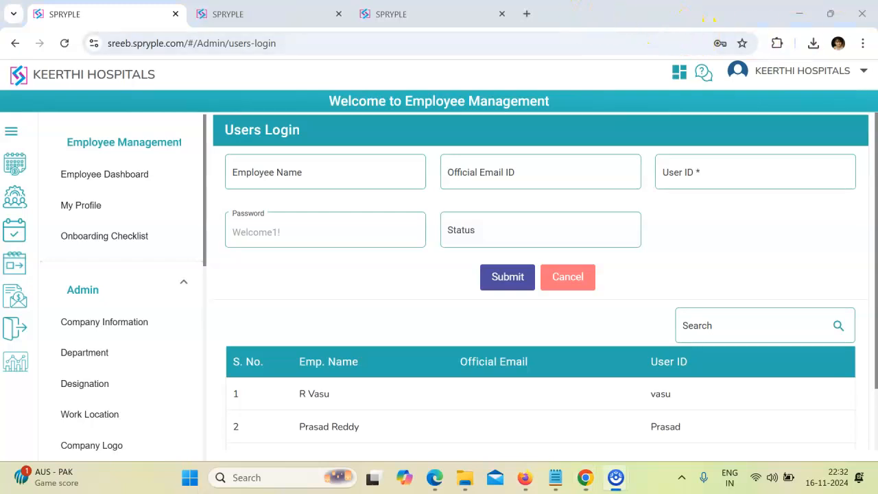
{"action": "left_click", "coordinate": [392, 15]}
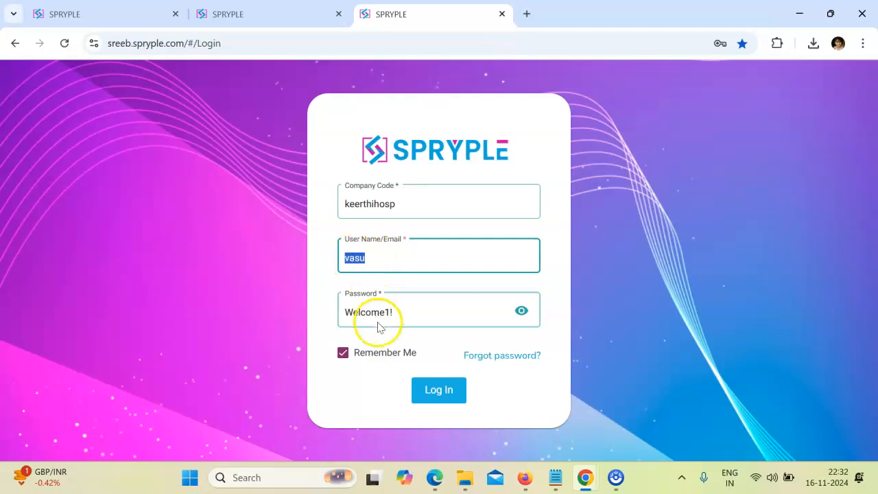
- Log in as the new hire and enter the current and new passwords
{"action": "left_click", "coordinate": [443, 388]}
{"action": "left_click", "coordinate": [401, 135]}
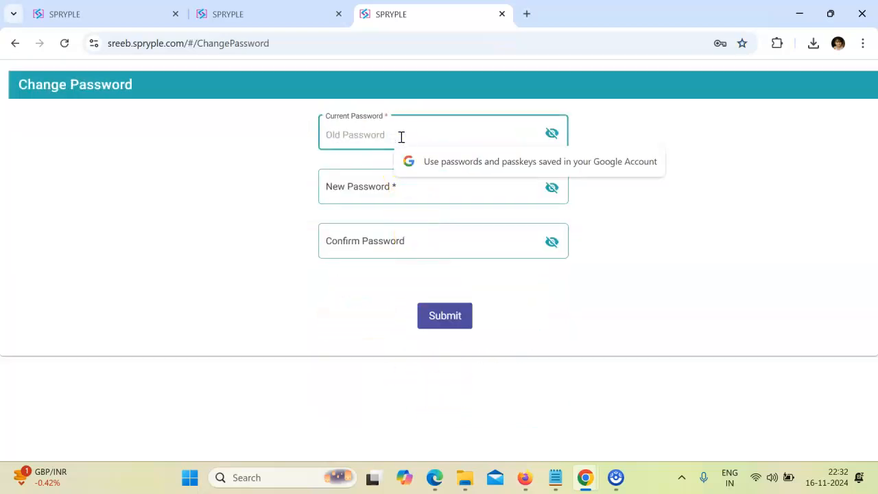
{"action": "type", "text": "•••"}
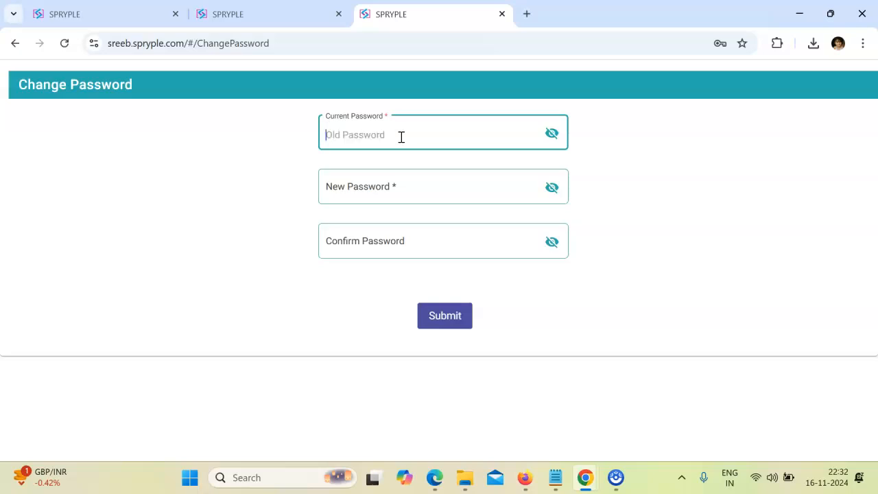
{"action": "type", "text": "•••"}
{"action": "key", "text": "Tab"}
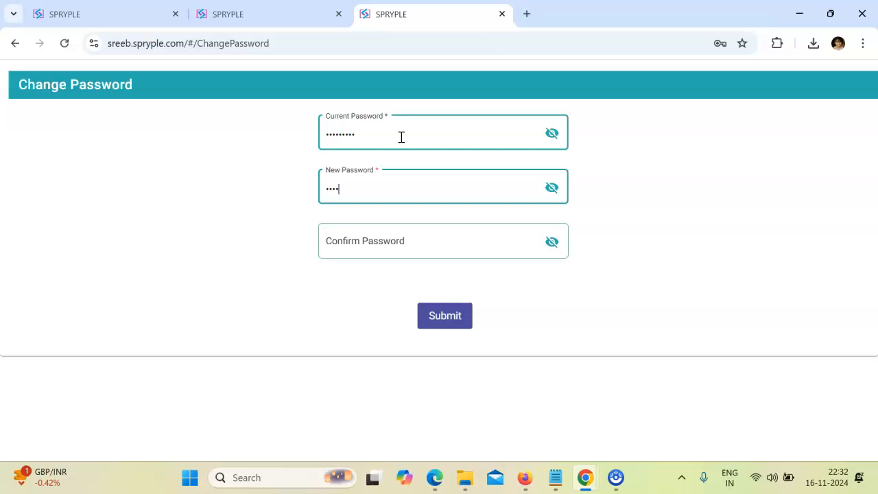
{"action": "type", "text": "•••••••••"}
{"action": "key", "text": "Tab"}
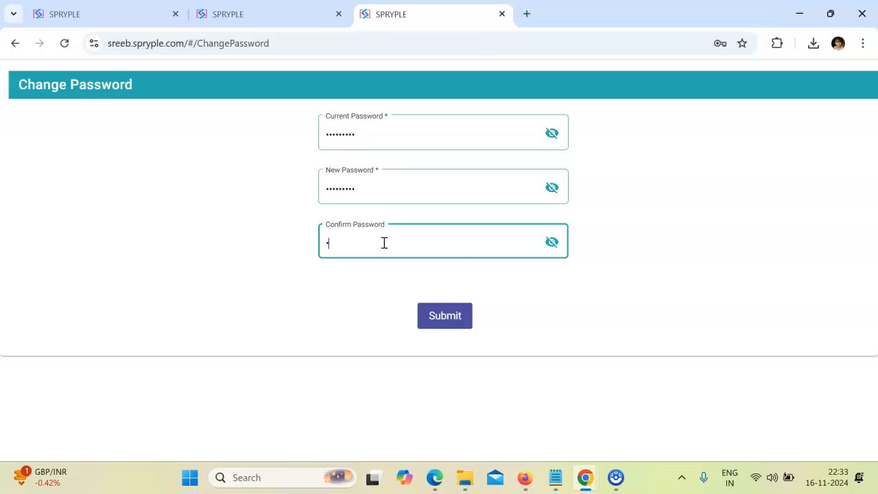
- Correct the confirm-password entry so both passwords match, and submit the change
{"action": "left_click", "coordinate": [550, 189]}
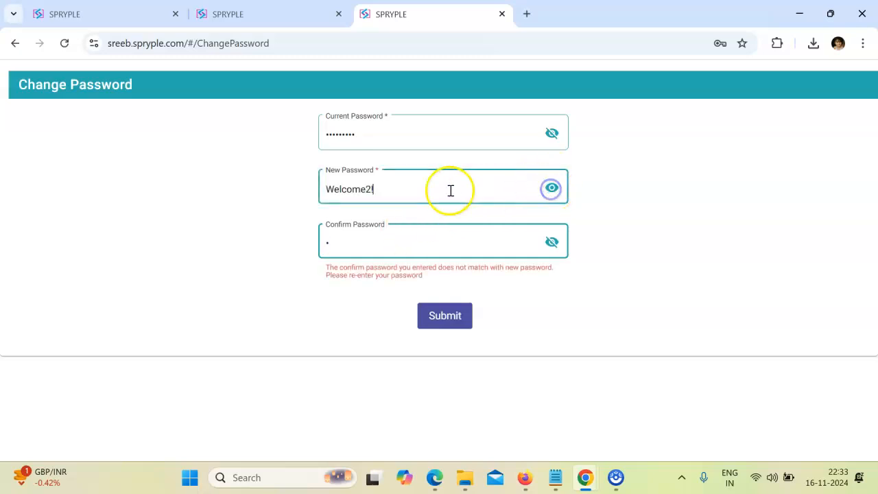
{"action": "left_click", "coordinate": [353, 240]}
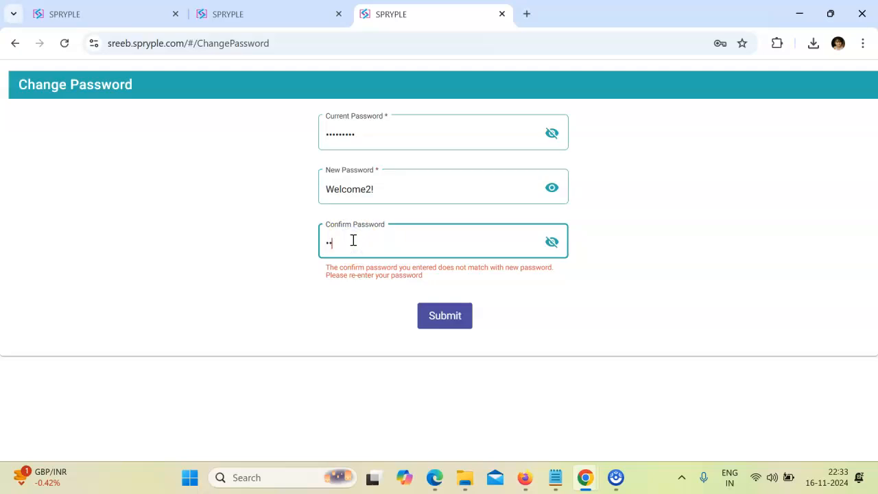
{"action": "type", "text": "!"}
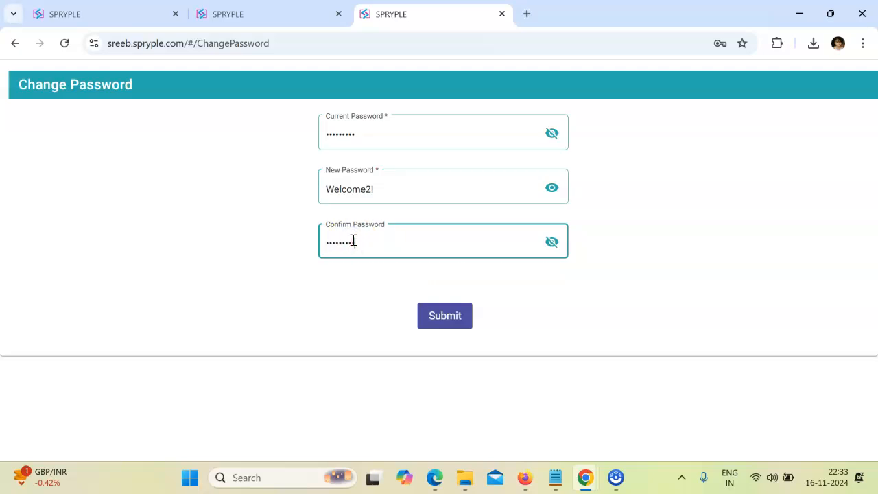
{"action": "left_click", "coordinate": [553, 244]}
{"action": "left_click", "coordinate": [442, 319]}
- Sign in as the new employee using the new password
{"action": "left_click", "coordinate": [434, 162]}
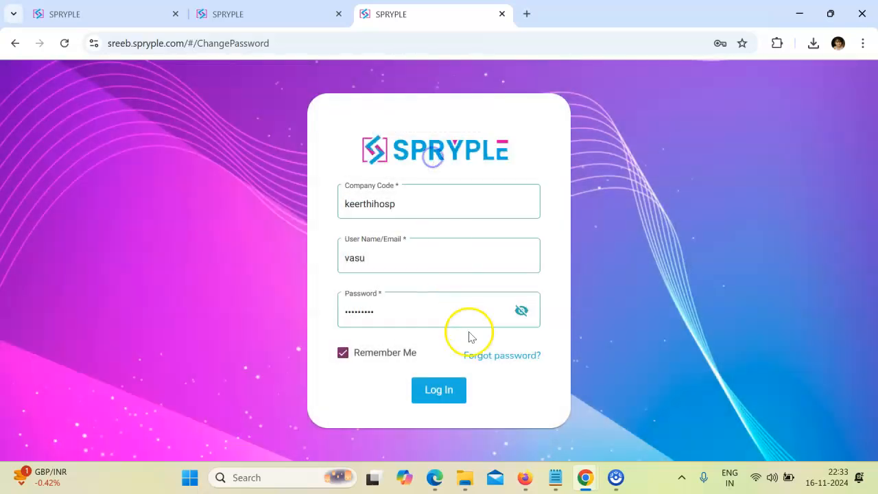
{"action": "left_click", "coordinate": [521, 310]}
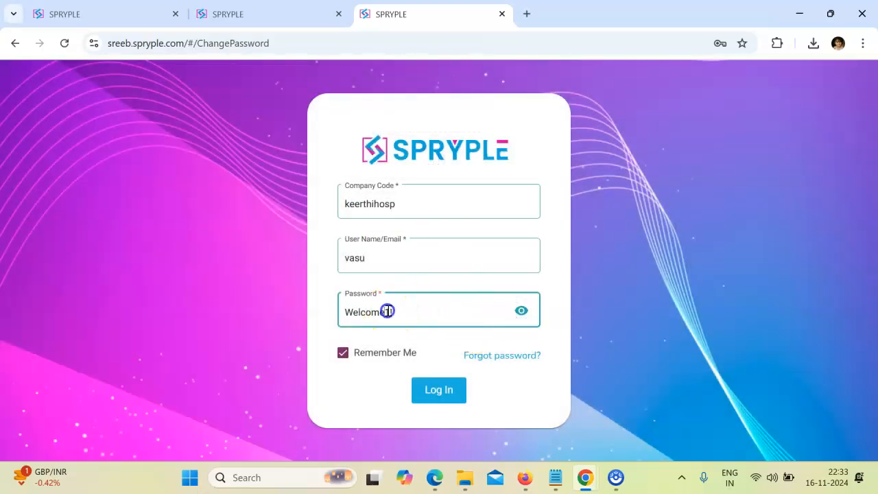
{"action": "left_click", "coordinate": [442, 391]}
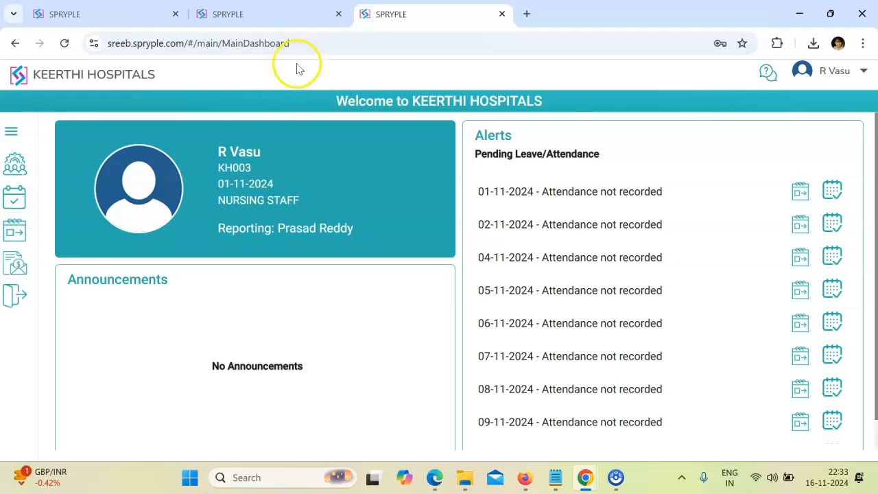
- Compare the admin, manager and new employee sessions across the browser tabs
{"action": "left_click", "coordinate": [295, 15]}
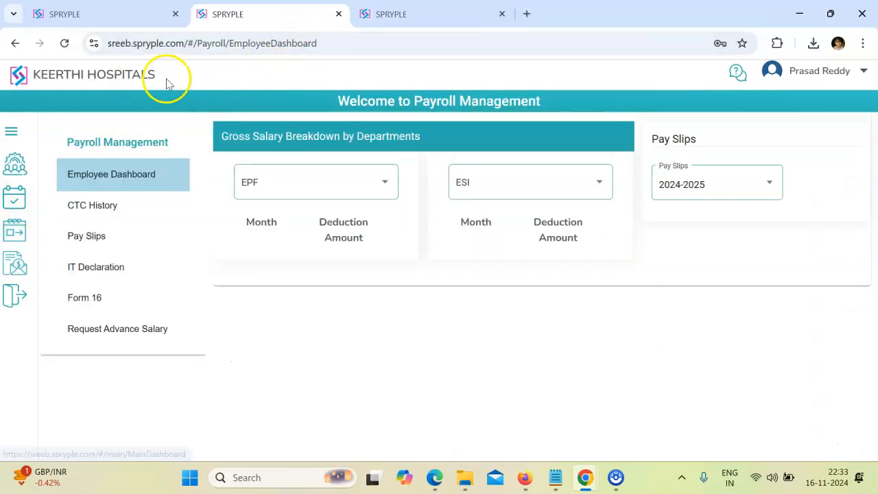
{"action": "left_click", "coordinate": [782, 71]}
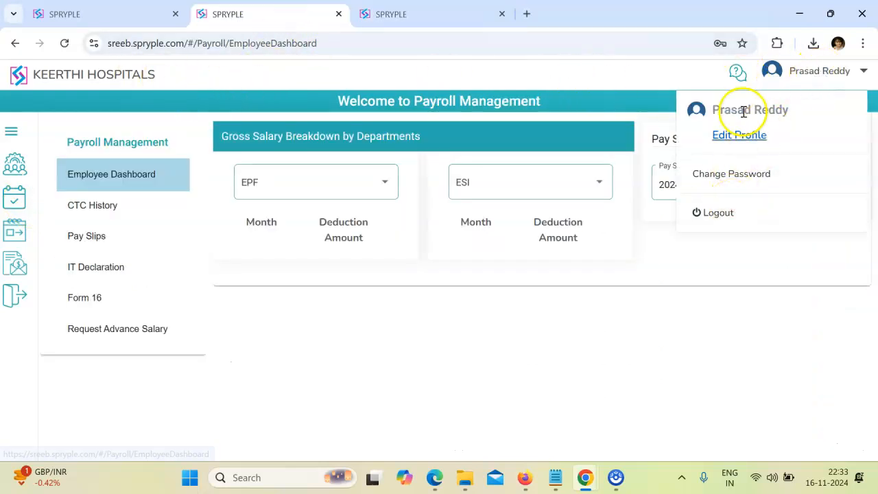
{"action": "left_click", "coordinate": [408, 16]}
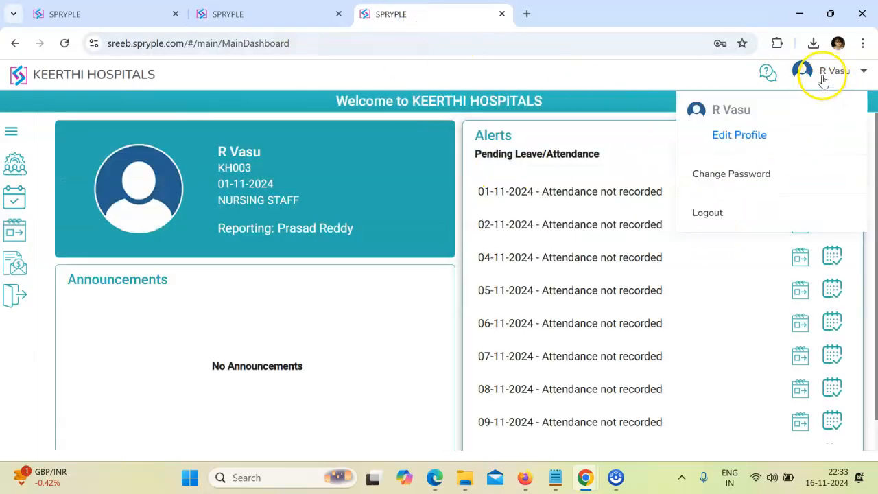
{"action": "left_click", "coordinate": [120, 15]}
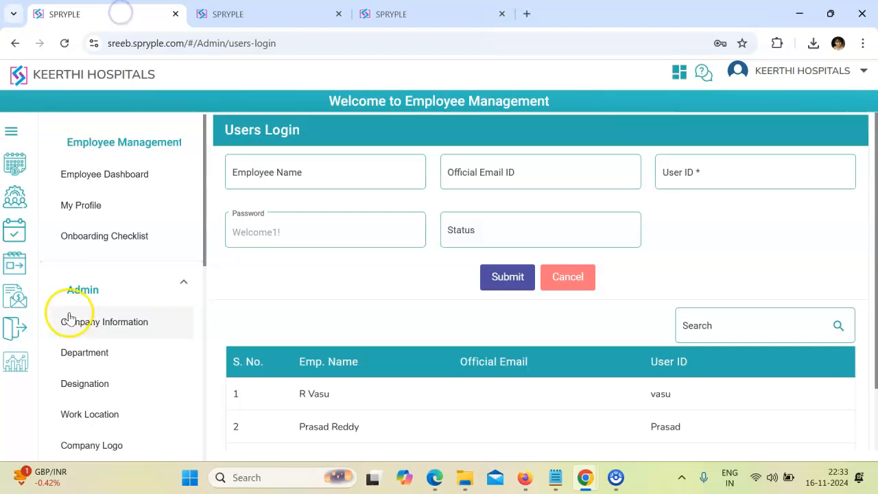
{"action": "left_click", "coordinate": [222, 11]}
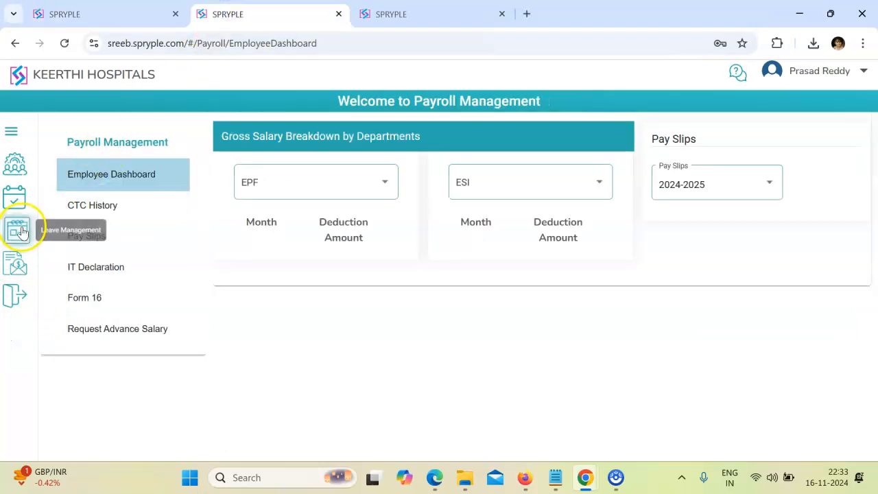
{"action": "left_click", "coordinate": [76, 14]}
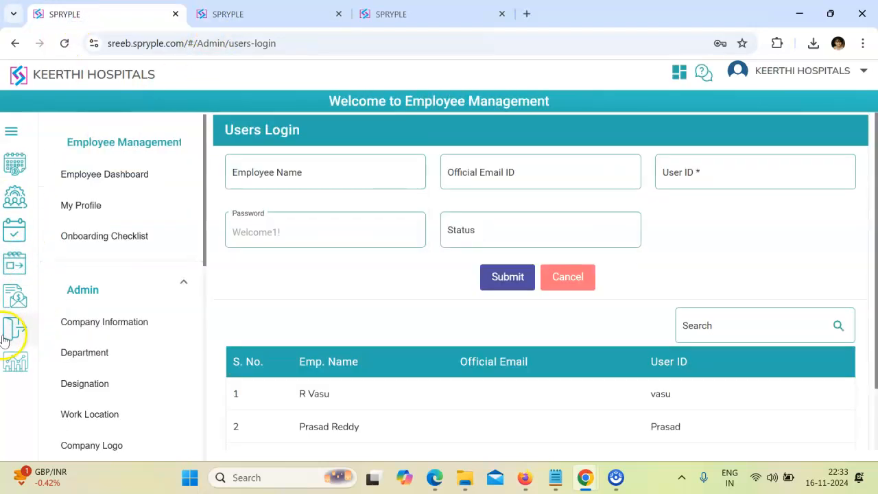
{"action": "left_click", "coordinate": [231, 9]}
- View the new employee's attendance calendar and Leave Management page
{"action": "left_click", "coordinate": [404, 12]}
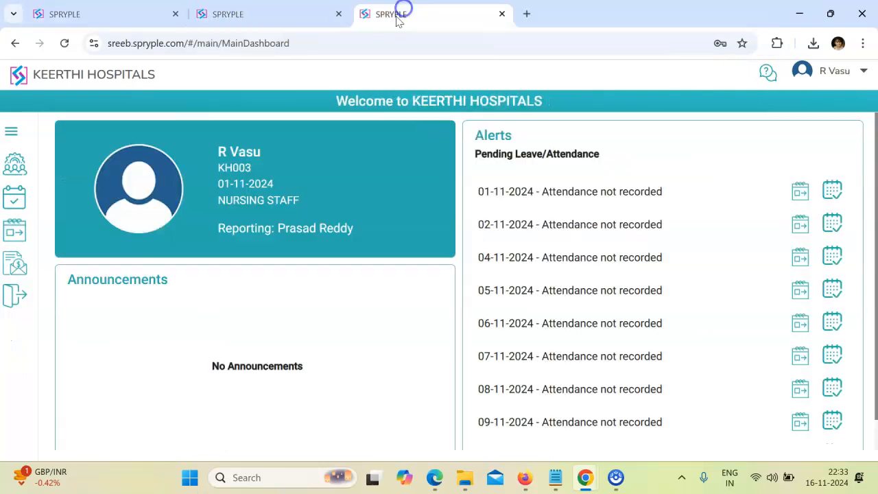
{"action": "left_click", "coordinate": [17, 197]}
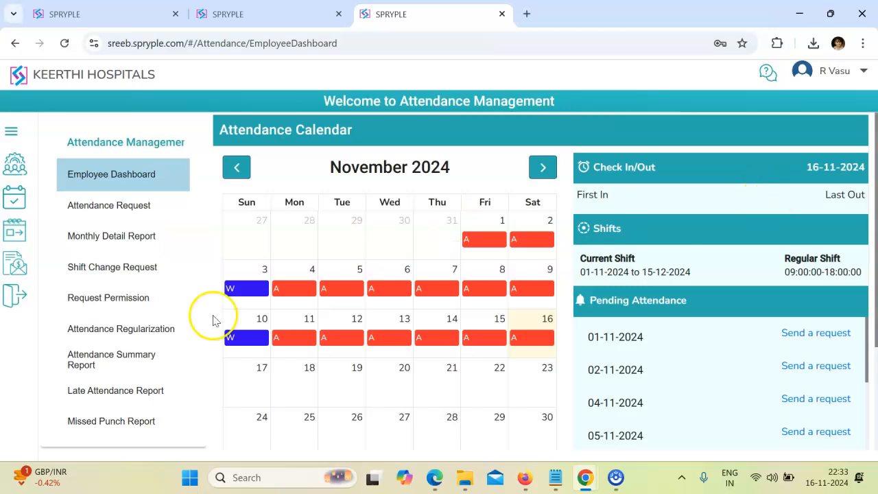
{"action": "left_click", "coordinate": [28, 263]}
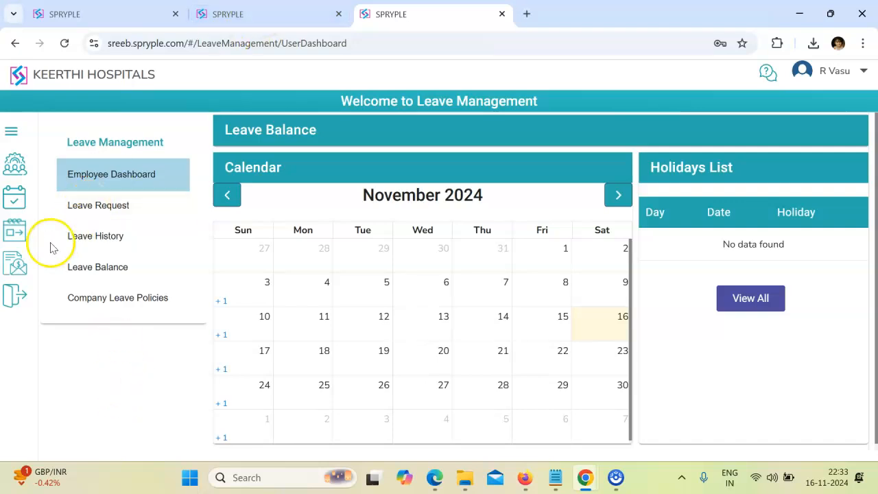
{"action": "left_click", "coordinate": [16, 230]}
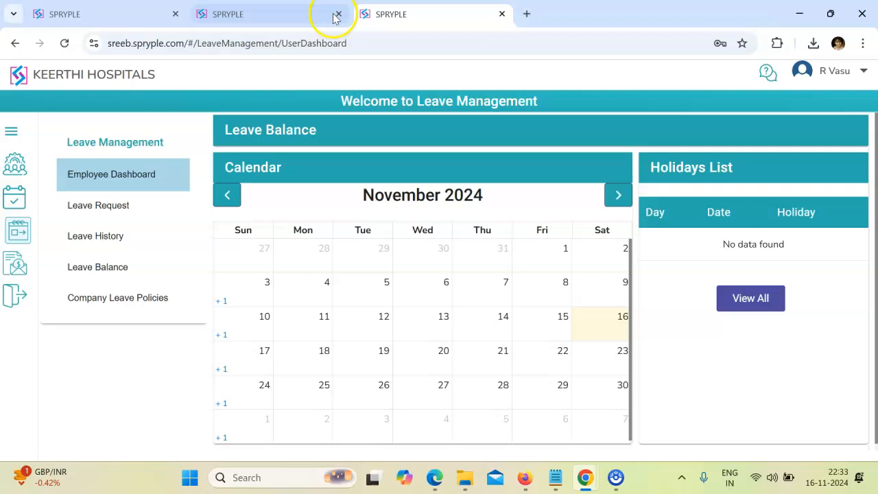
- Open Leave Management in the manager's session with the Manager options expanded
{"action": "left_click", "coordinate": [274, 14]}
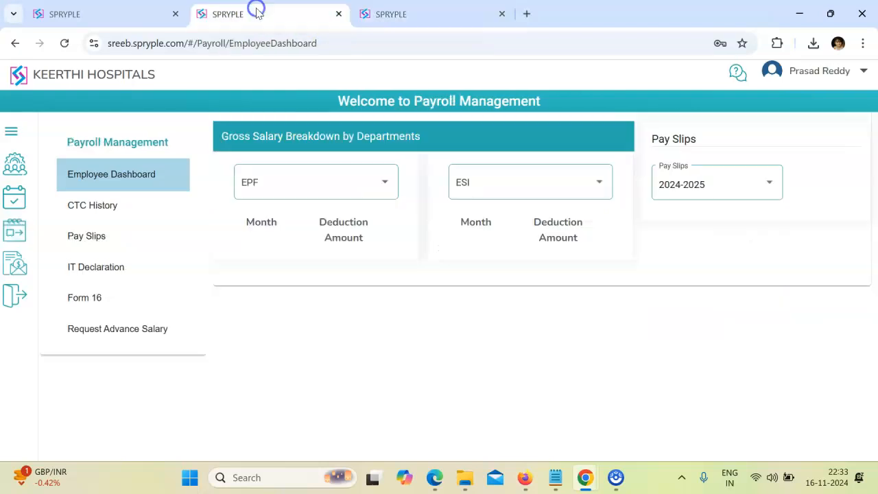
{"action": "left_click", "coordinate": [17, 231]}
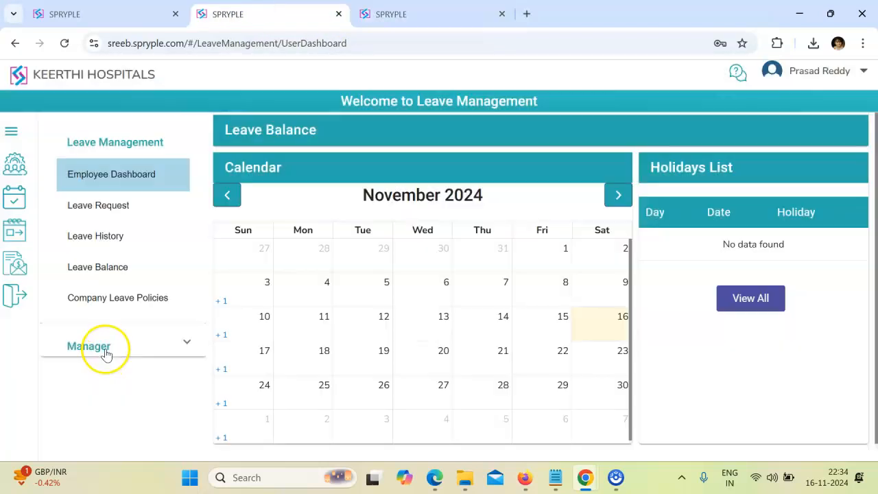
{"action": "left_click", "coordinate": [104, 351]}
{"action": "left_click", "coordinate": [106, 349]}
{"action": "left_click", "coordinate": [107, 348]}
{"action": "scroll", "coordinate": [111, 348], "scroll_direction": "down", "scroll_amount": 2}
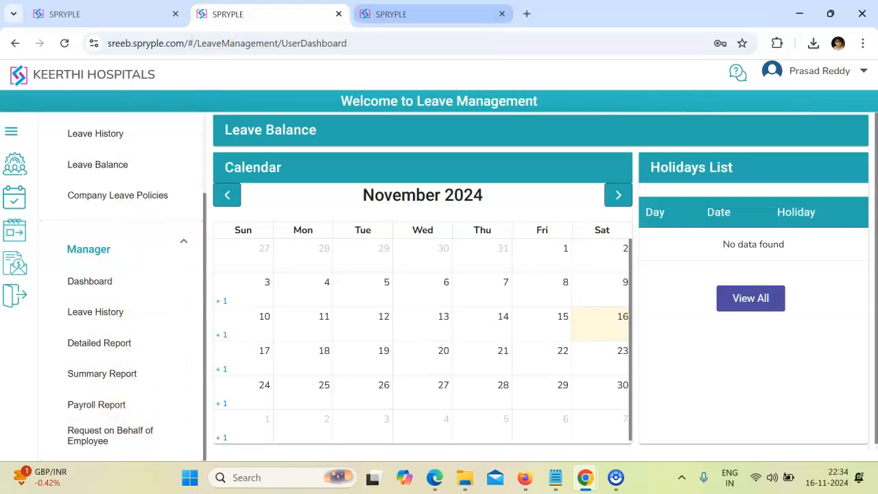
{"action": "left_click", "coordinate": [100, 12]}
{"action": "left_click", "coordinate": [19, 263]}
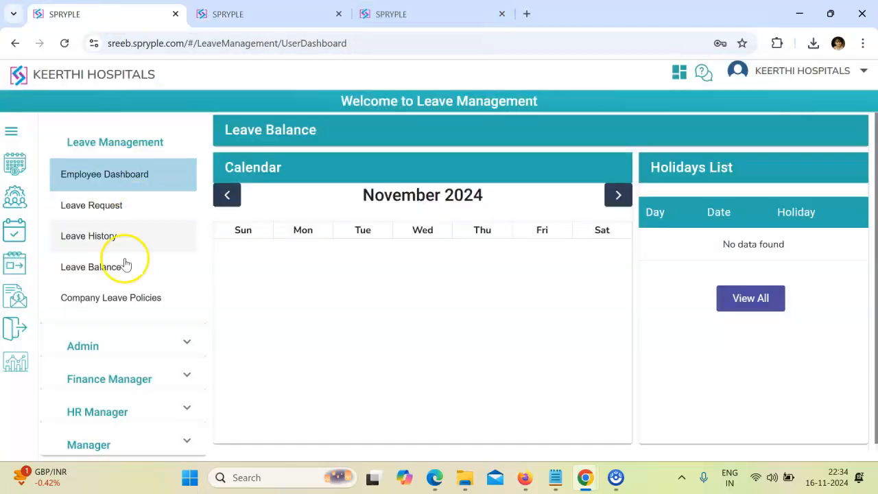
{"action": "left_click", "coordinate": [106, 340]}
{"action": "scroll", "coordinate": [108, 302], "scroll_direction": "down", "scroll_amount": 2}
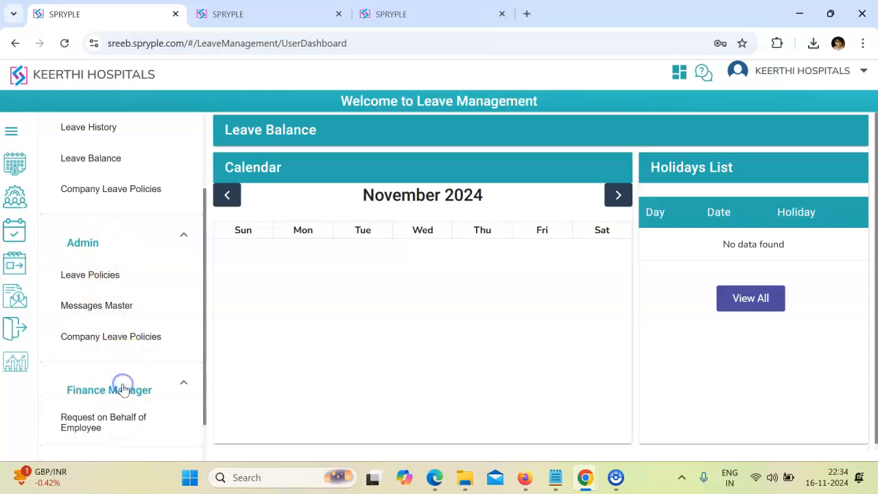
{"action": "scroll", "coordinate": [124, 388], "scroll_direction": "down", "scroll_amount": 1}
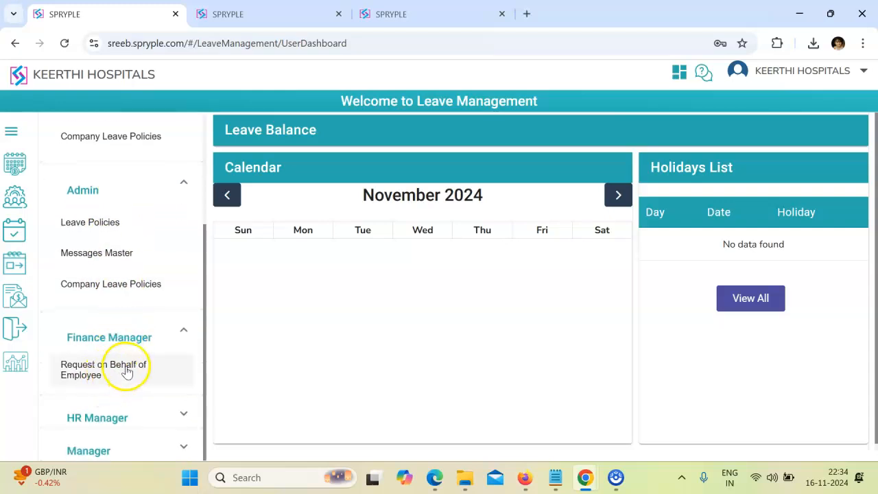
{"action": "left_click", "coordinate": [114, 420]}
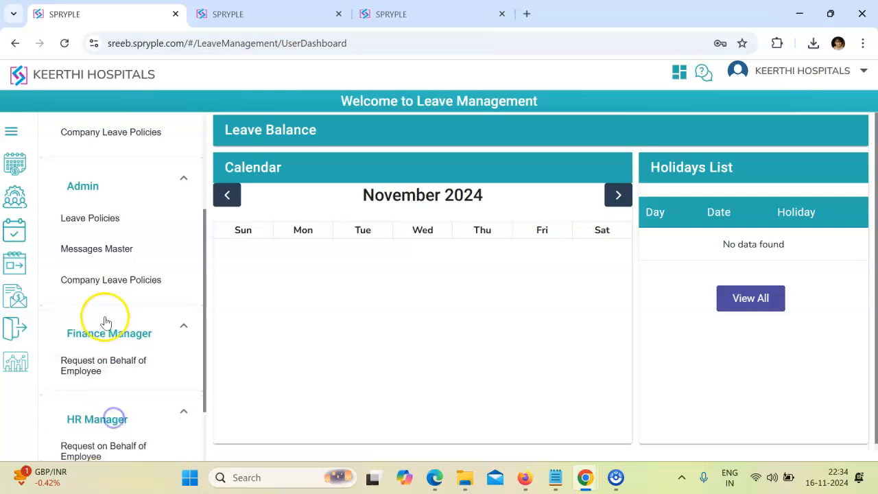
{"action": "scroll", "coordinate": [111, 326], "scroll_direction": "down", "scroll_amount": 2}
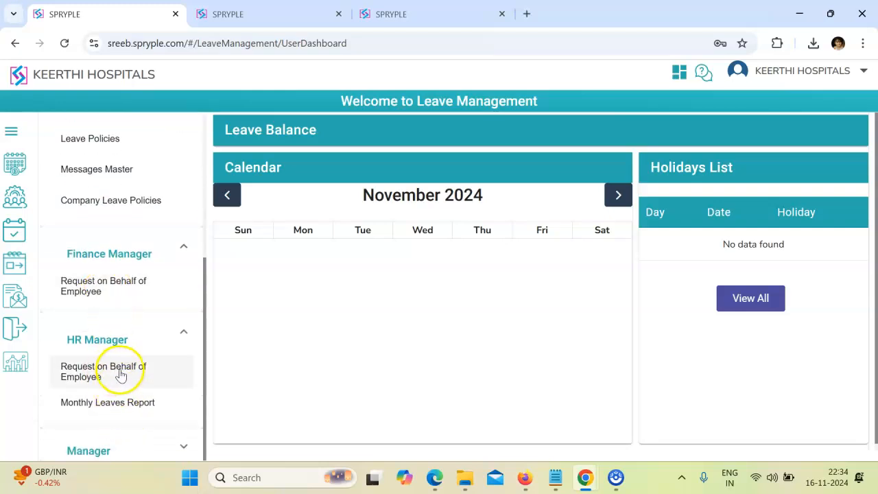
{"action": "left_click", "coordinate": [137, 379]}
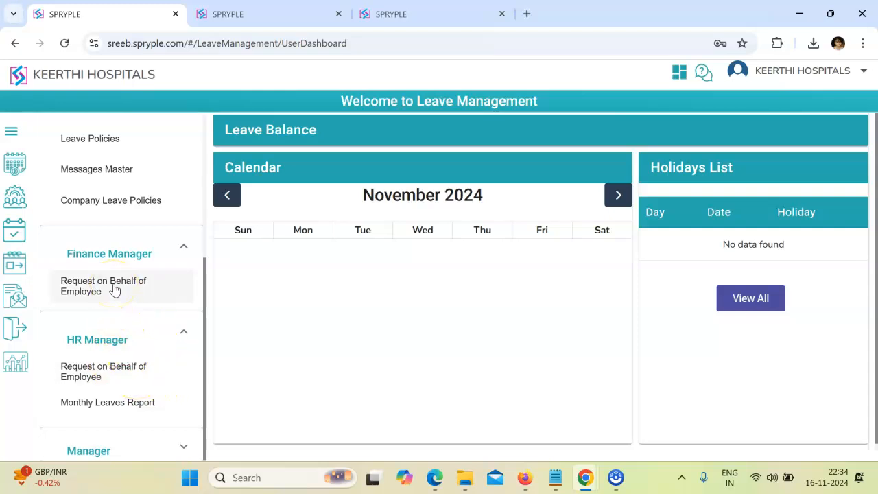
- Expand the Manager section of the leave menu
{"action": "left_click", "coordinate": [125, 446]}
{"action": "scroll", "coordinate": [123, 345], "scroll_direction": "down", "scroll_amount": 3}
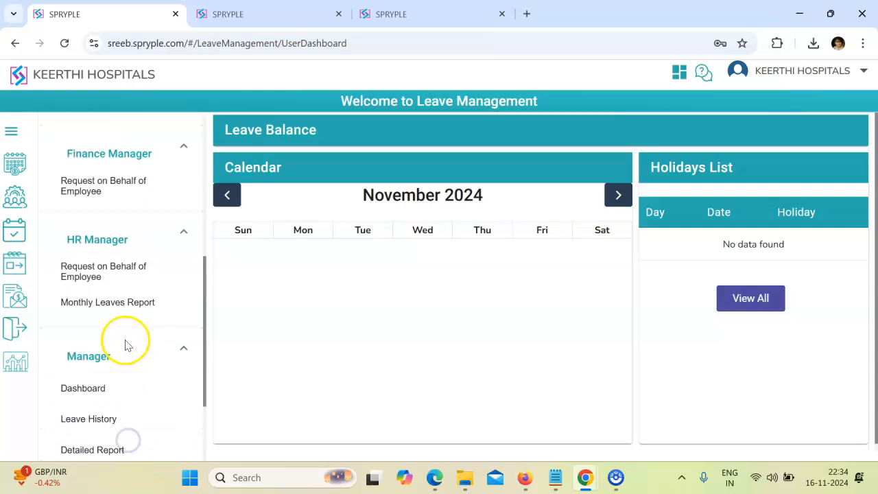
{"action": "scroll", "coordinate": [125, 336], "scroll_direction": "up", "scroll_amount": 7}
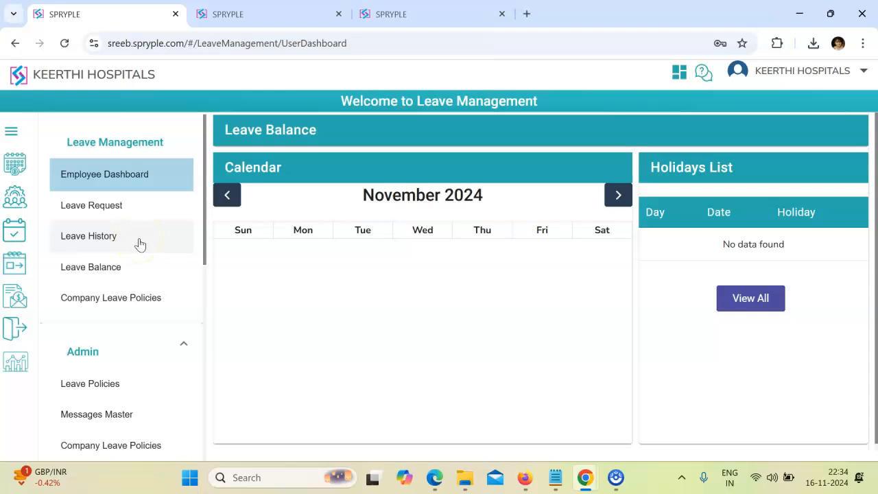
- Cycle through the manager and new hire tabs, ending on the hospital admin's New Hires view
{"action": "left_click", "coordinate": [251, 13]}
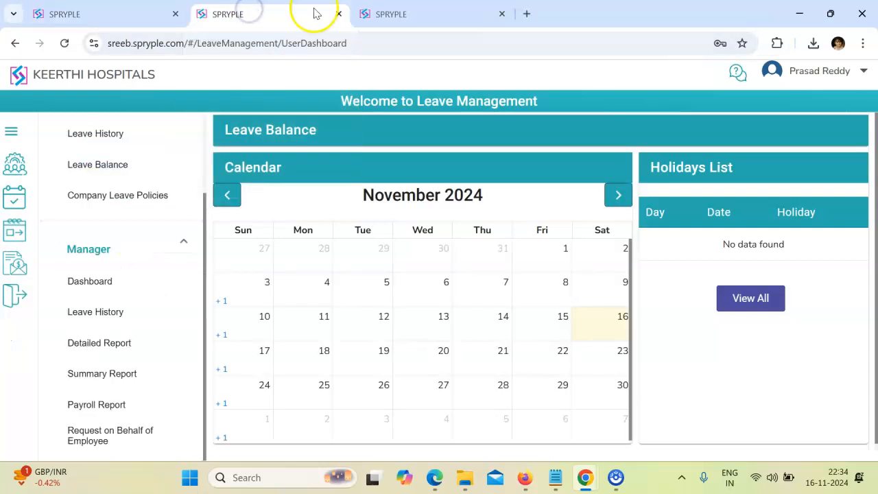
{"action": "left_click", "coordinate": [413, 16]}
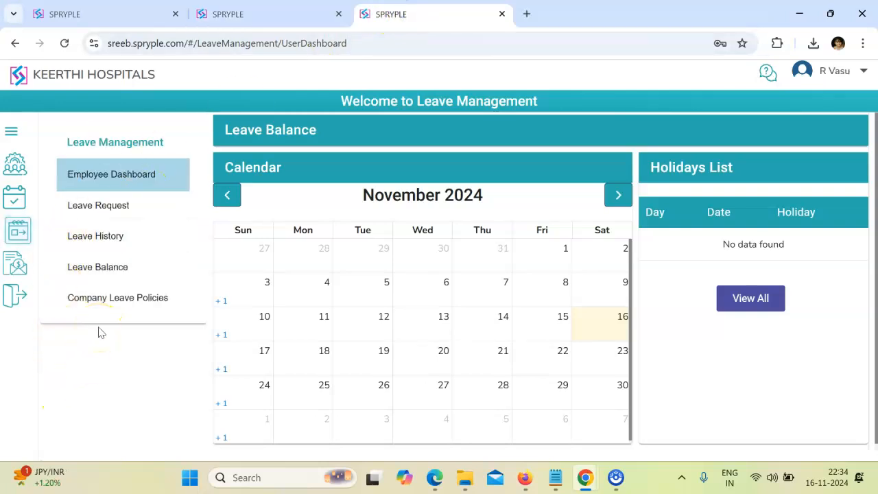
{"action": "left_click", "coordinate": [331, 15]}
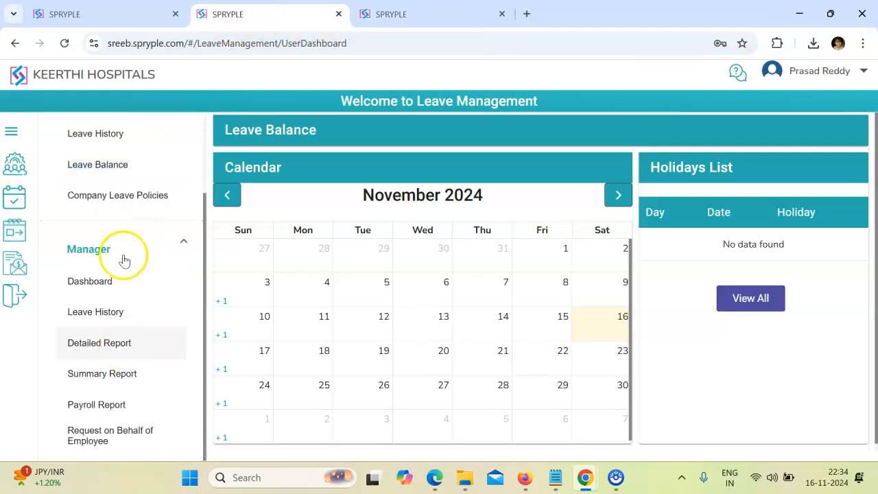
{"action": "left_click", "coordinate": [108, 13]}
{"action": "scroll", "coordinate": [110, 319], "scroll_direction": "down", "scroll_amount": 1}
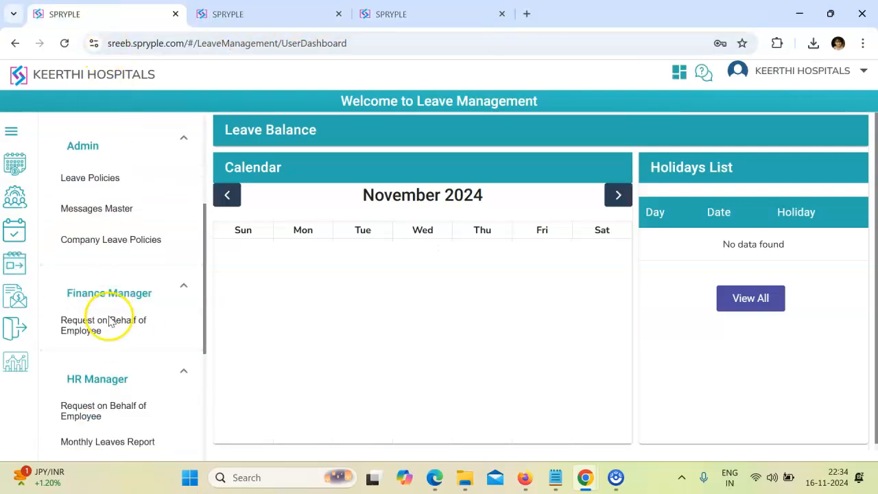
{"action": "scroll", "coordinate": [110, 321], "scroll_direction": "down", "scroll_amount": 3}
{"action": "scroll", "coordinate": [111, 317], "scroll_direction": "up", "scroll_amount": 4}
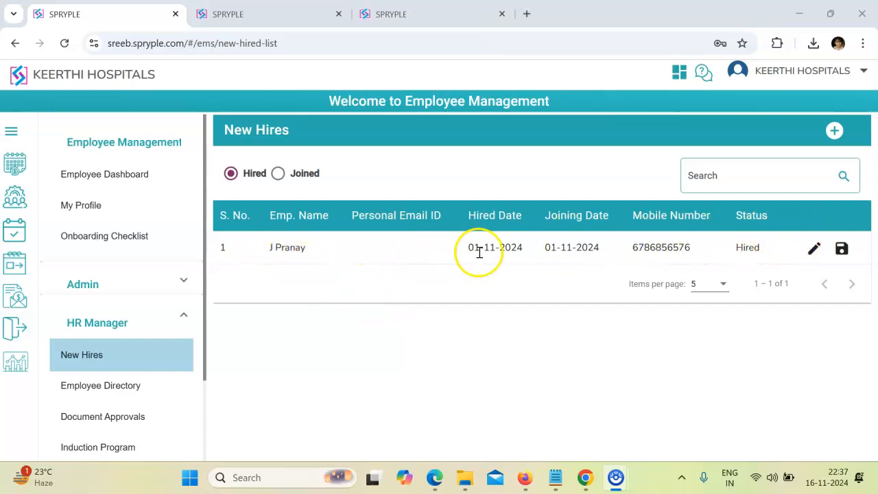
- Open the new hire's joining formalities form and replace the Employee role with Receptionist
{"action": "left_click", "coordinate": [841, 248]}
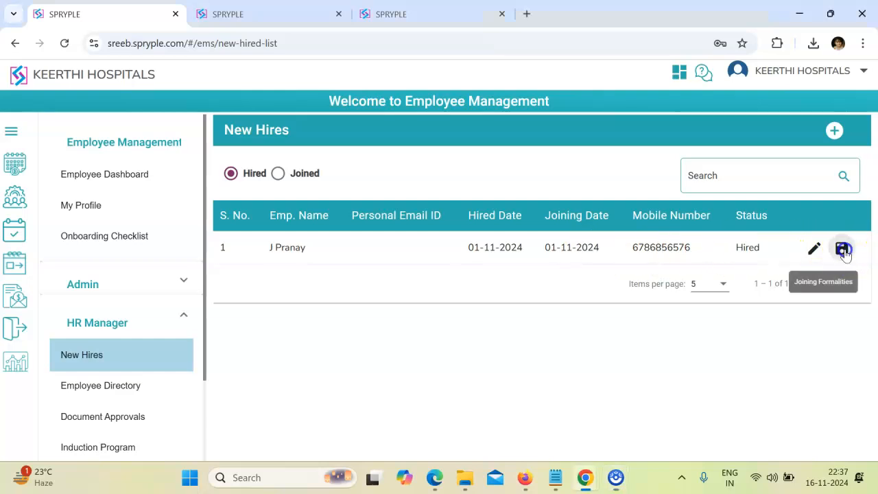
{"action": "scroll", "coordinate": [486, 246], "scroll_direction": "down", "scroll_amount": 6}
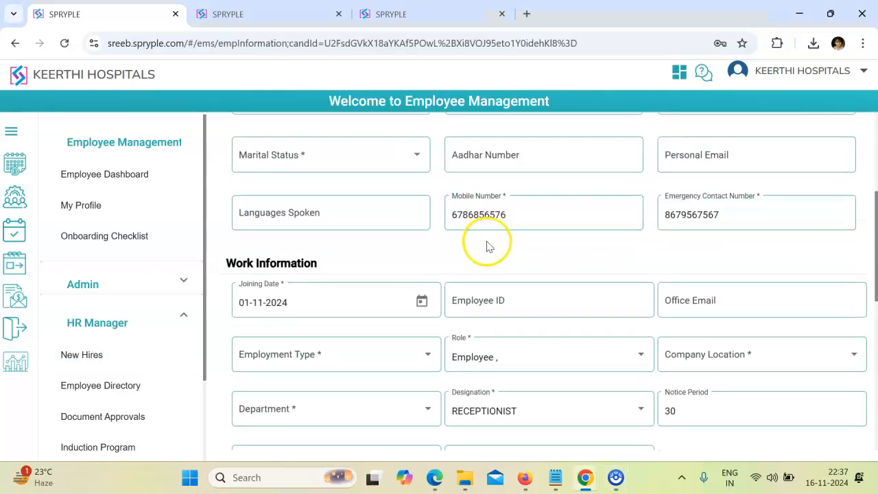
{"action": "left_click", "coordinate": [486, 224]}
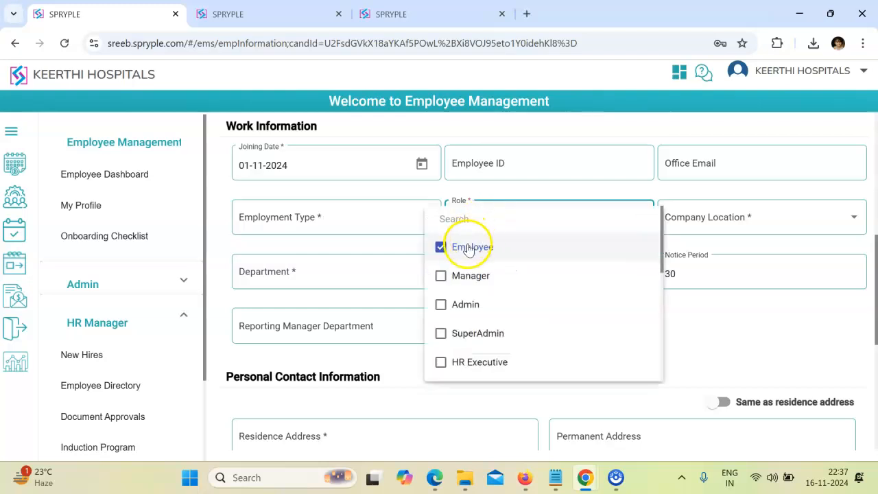
{"action": "left_click", "coordinate": [468, 248]}
{"action": "scroll", "coordinate": [467, 274], "scroll_direction": "down", "scroll_amount": 4}
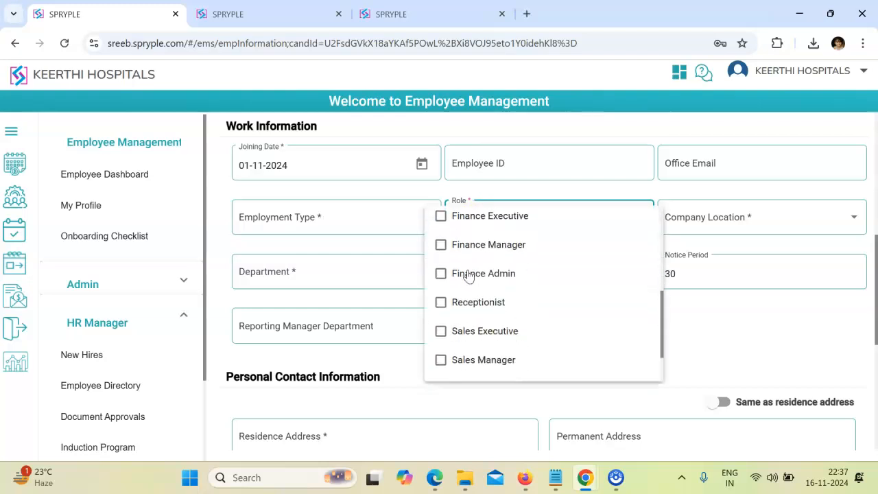
{"action": "scroll", "coordinate": [467, 275], "scroll_direction": "down", "scroll_amount": 1}
{"action": "left_click", "coordinate": [466, 261]}
{"action": "left_click", "coordinate": [709, 313]}
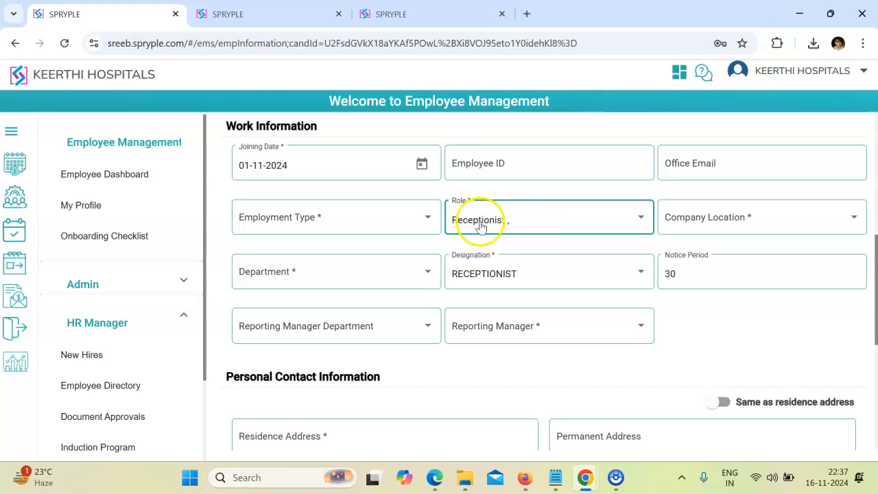
- Set the reporting manager department to Reception and assign the Reception manager as reporting manager
{"action": "left_click", "coordinate": [421, 288]}
{"action": "left_click", "coordinate": [293, 327]}
{"action": "left_click", "coordinate": [263, 382]}
{"action": "left_click", "coordinate": [513, 327]}
{"action": "left_click", "coordinate": [493, 358]}
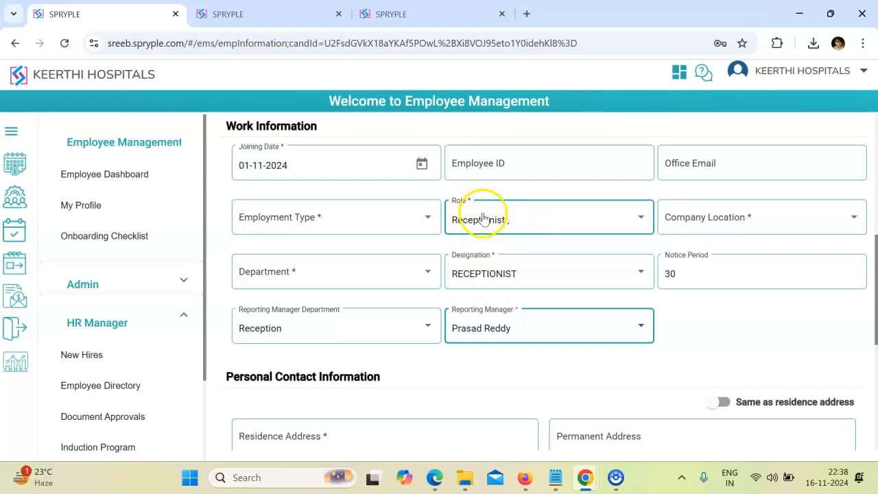
- Fill in the other required fields on the new hire's information form
{"action": "scroll", "coordinate": [558, 386], "scroll_direction": "up", "scroll_amount": 5}
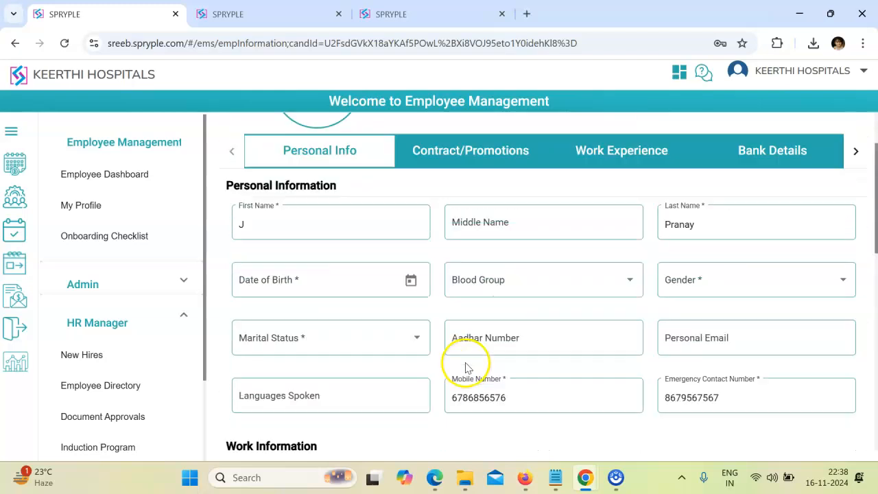
{"action": "scroll", "coordinate": [478, 318], "scroll_direction": "down", "scroll_amount": 5}
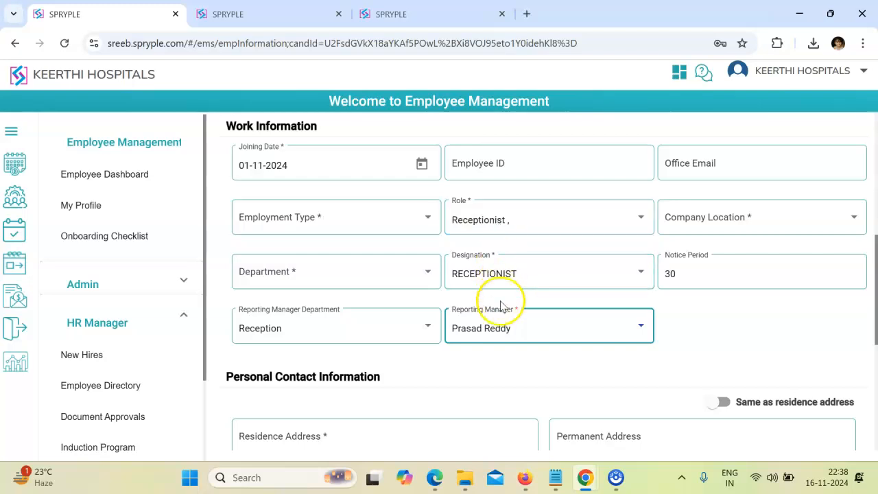
{"action": "scroll", "coordinate": [500, 322], "scroll_direction": "down", "scroll_amount": 2}
{"action": "scroll", "coordinate": [500, 333], "scroll_direction": "up", "scroll_amount": 8}
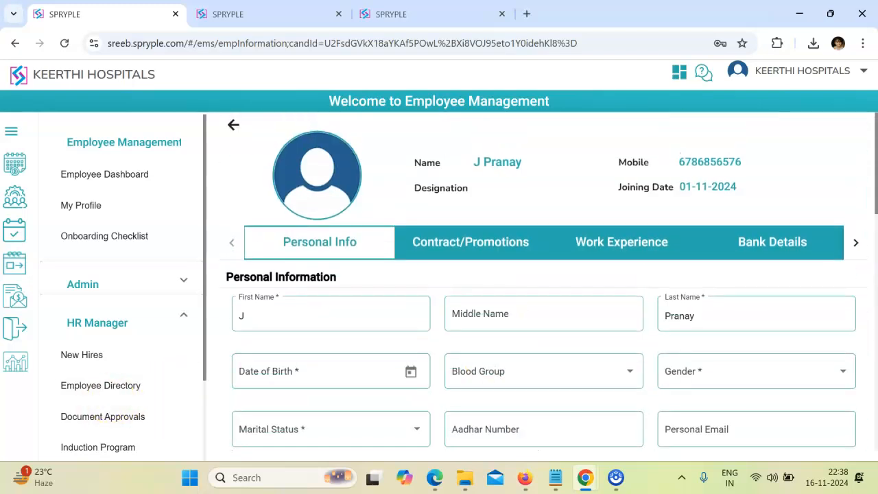
{"action": "scroll", "coordinate": [509, 290], "scroll_direction": "down", "scroll_amount": 3}
{"action": "left_click", "coordinate": [427, 286]}
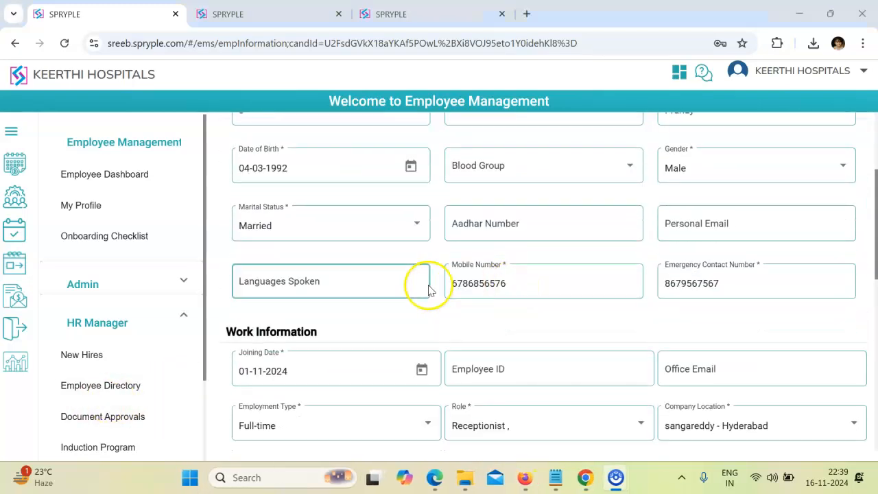
{"action": "scroll", "coordinate": [427, 290], "scroll_direction": "up", "scroll_amount": 1}
{"action": "left_click", "coordinate": [418, 269]}
{"action": "scroll", "coordinate": [418, 269], "scroll_direction": "down", "scroll_amount": 2}
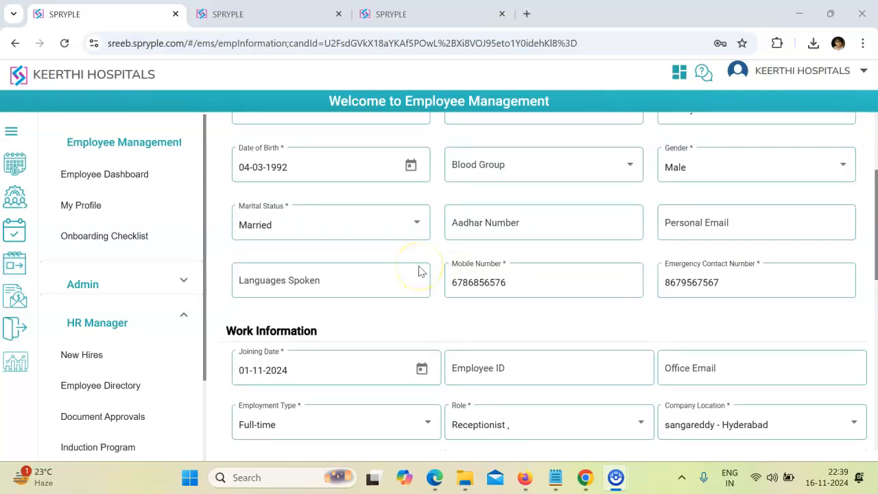
{"action": "left_click", "coordinate": [446, 287]}
{"action": "scroll", "coordinate": [445, 287], "scroll_direction": "up", "scroll_amount": 2}
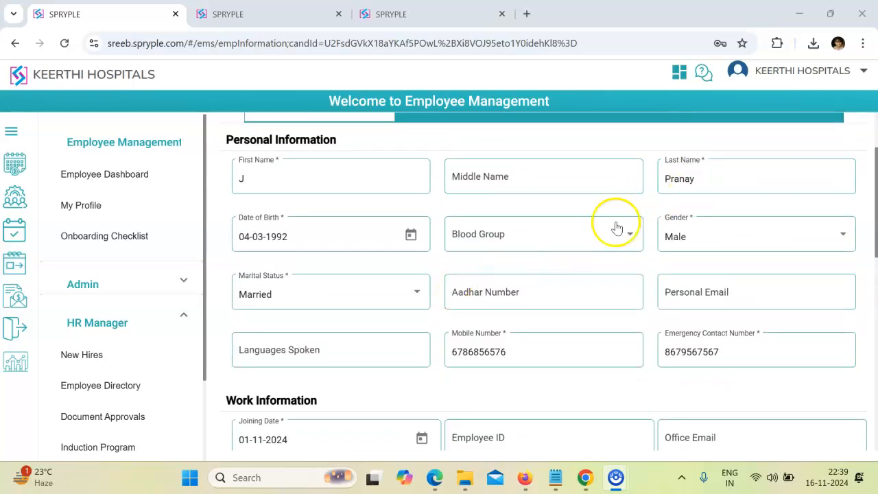
{"action": "left_click", "coordinate": [508, 348]}
{"action": "scroll", "coordinate": [508, 350], "scroll_direction": "down", "scroll_amount": 1}
{"action": "scroll", "coordinate": [507, 350], "scroll_direction": "down", "scroll_amount": 2}
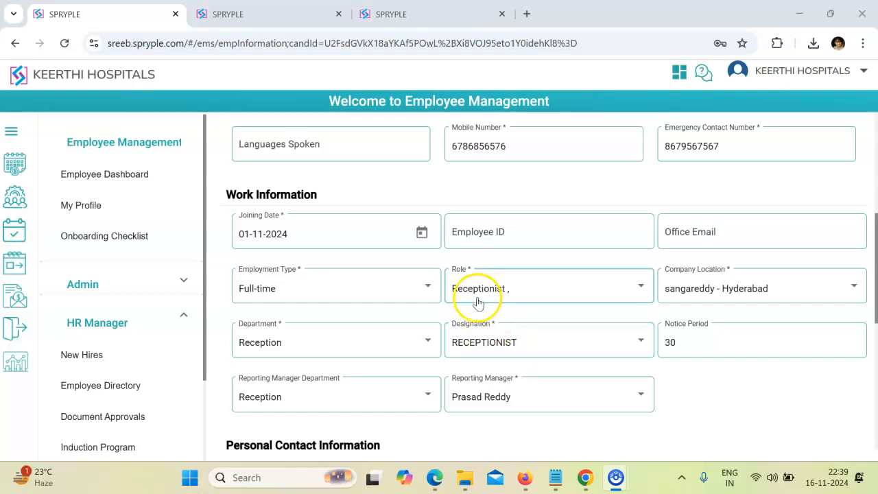
- Complete the residence contact details and save the form with Save & Continue
{"action": "left_click", "coordinate": [743, 293]}
{"action": "left_click", "coordinate": [389, 349]}
{"action": "scroll", "coordinate": [389, 346], "scroll_direction": "down", "scroll_amount": 3}
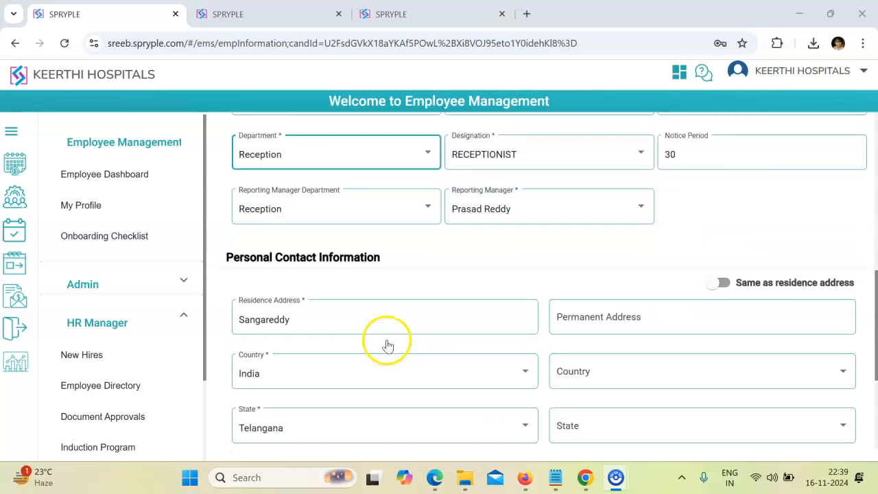
{"action": "left_click", "coordinate": [496, 175]}
{"action": "scroll", "coordinate": [461, 217], "scroll_direction": "down", "scroll_amount": 3}
{"action": "left_click", "coordinate": [458, 282]}
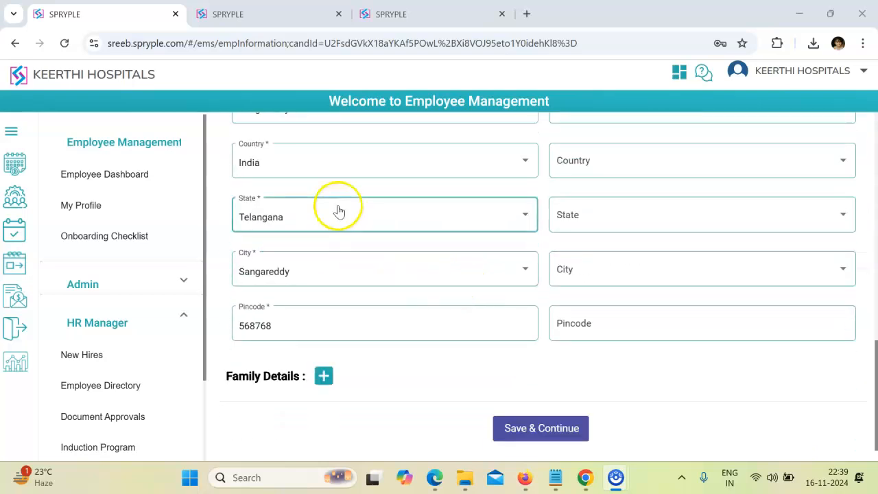
{"action": "scroll", "coordinate": [350, 247], "scroll_direction": "up", "scroll_amount": 2}
{"action": "left_click", "coordinate": [344, 258]}
{"action": "left_click", "coordinate": [439, 312]}
{"action": "scroll", "coordinate": [439, 309], "scroll_direction": "down", "scroll_amount": 2}
{"action": "left_click", "coordinate": [427, 377]}
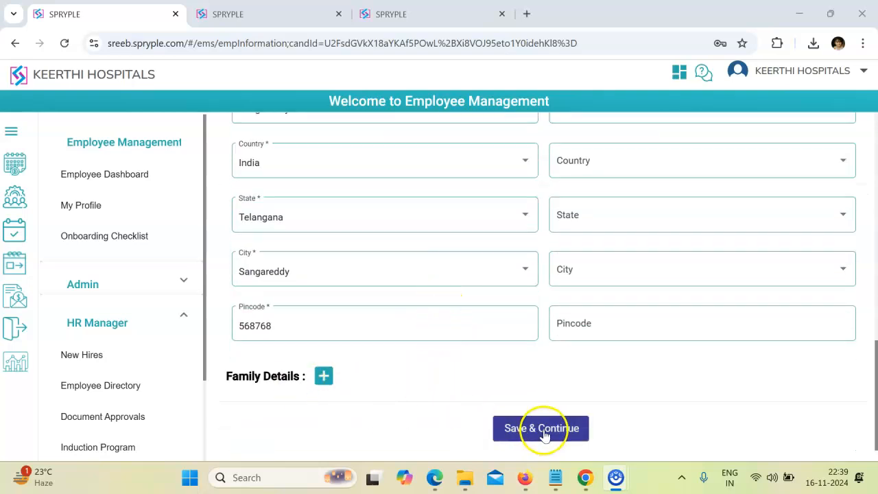
{"action": "left_click", "coordinate": [543, 432]}
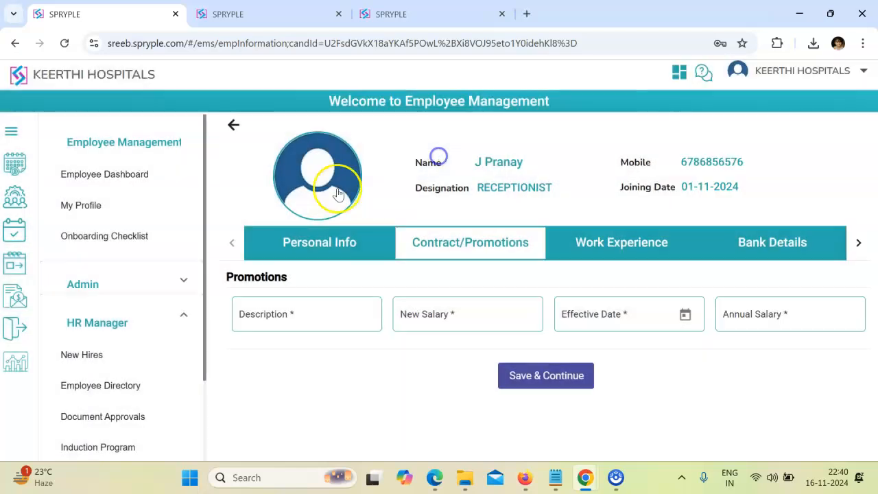
- Go to the Users Login page under the Admin settings
{"action": "left_click", "coordinate": [20, 198]}
{"action": "left_click", "coordinate": [87, 281]}
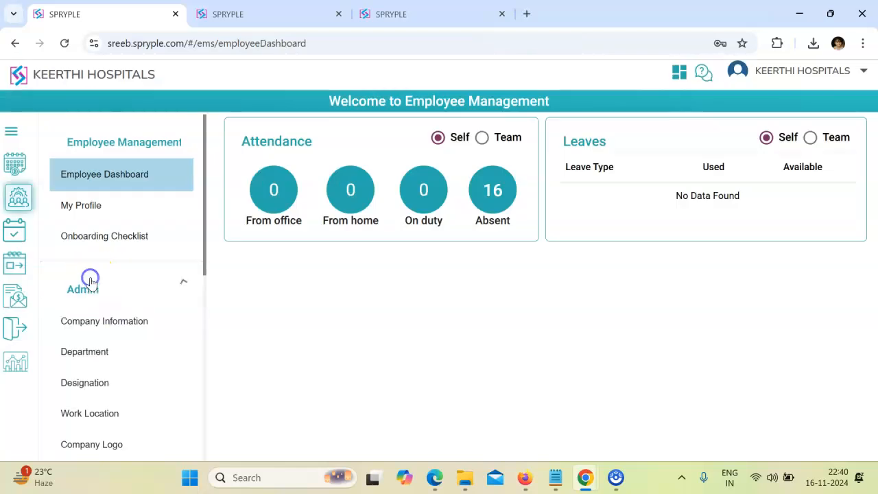
{"action": "scroll", "coordinate": [104, 331], "scroll_direction": "down", "scroll_amount": 5}
{"action": "left_click", "coordinate": [104, 332]}
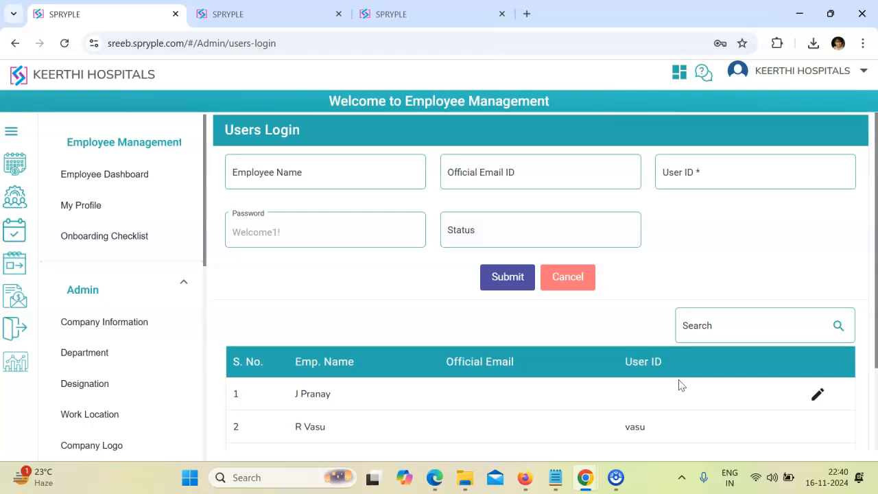
- Create a user ID for the new hire's account and confirm the success message
{"action": "left_click", "coordinate": [817, 393]}
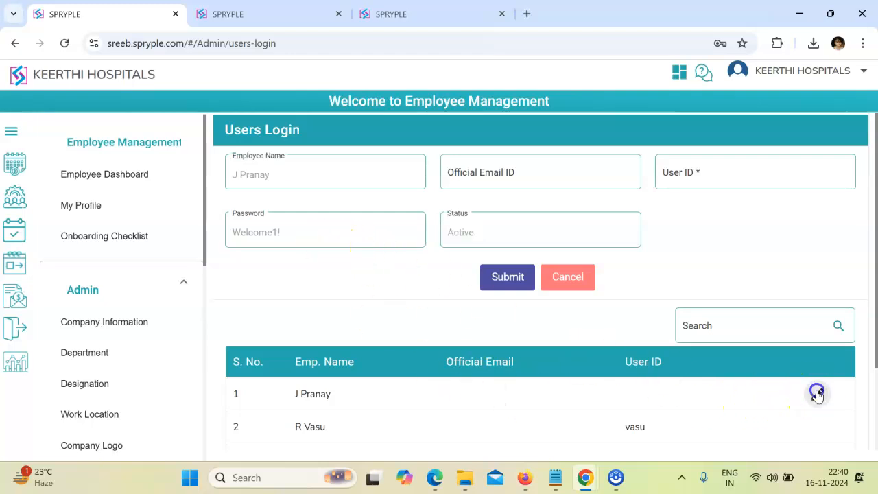
{"action": "left_click", "coordinate": [698, 170]}
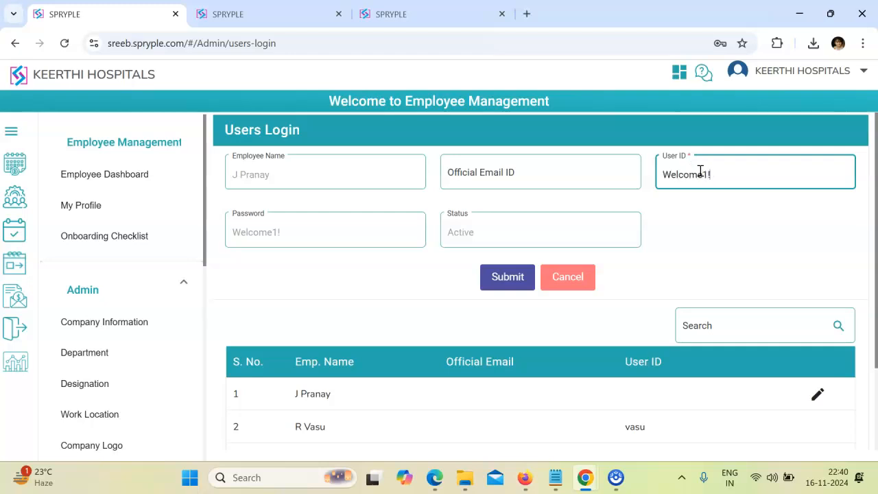
{"action": "left_click", "coordinate": [532, 269]}
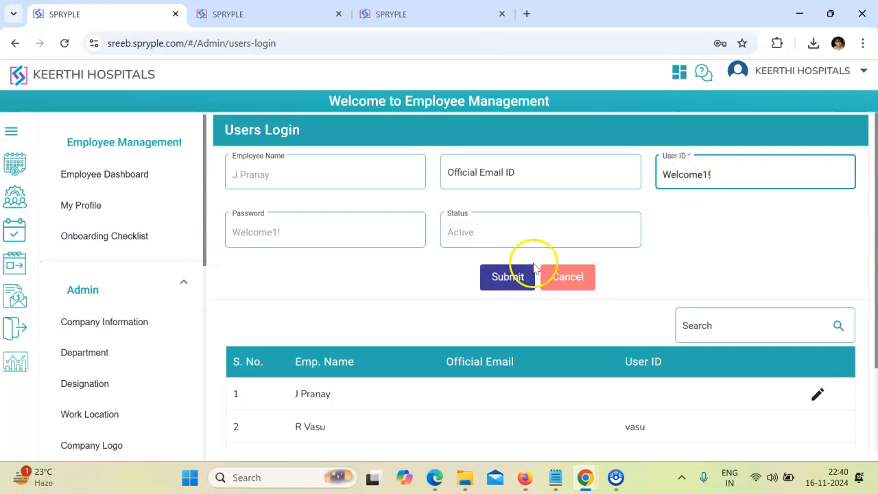
{"action": "left_click", "coordinate": [518, 277]}
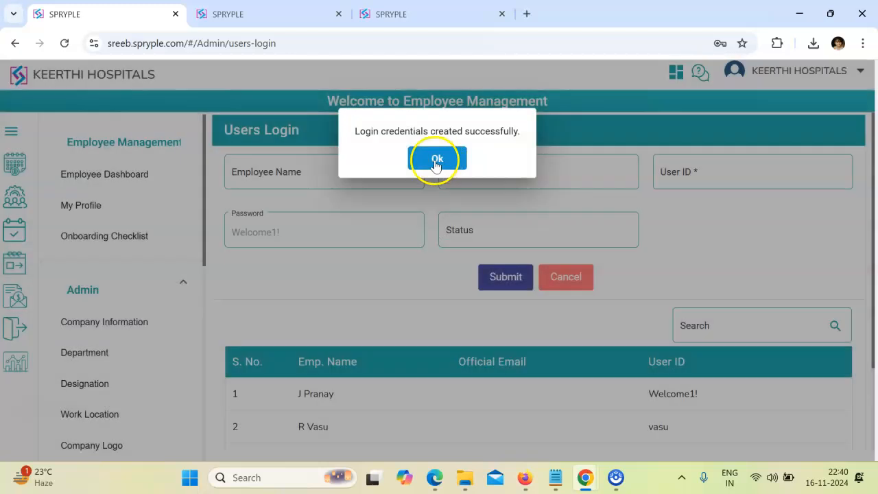
{"action": "left_click", "coordinate": [435, 165]}
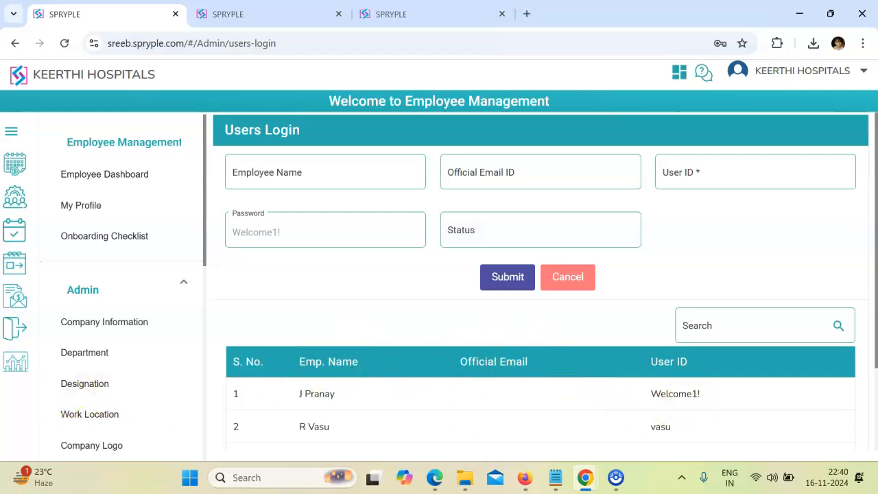
{"action": "scroll", "coordinate": [574, 379], "scroll_direction": "down", "scroll_amount": 3}
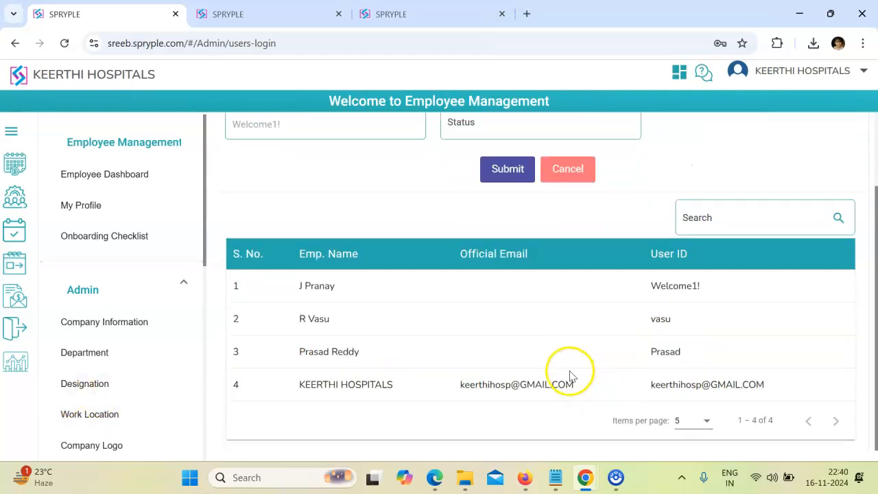
{"action": "scroll", "coordinate": [569, 374], "scroll_direction": "up", "scroll_amount": 3}
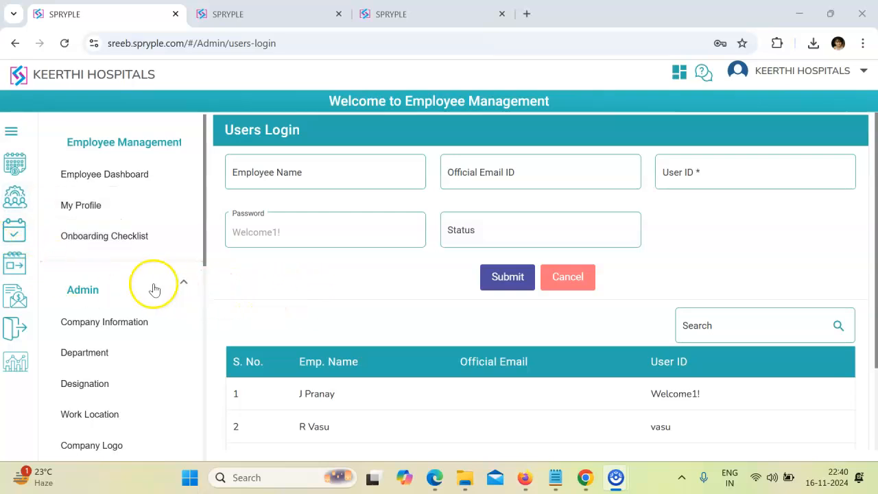
- Open the new hire's employee information from the Hyderabad - sangareddy group in the Employee Directory
{"action": "left_click", "coordinate": [18, 230]}
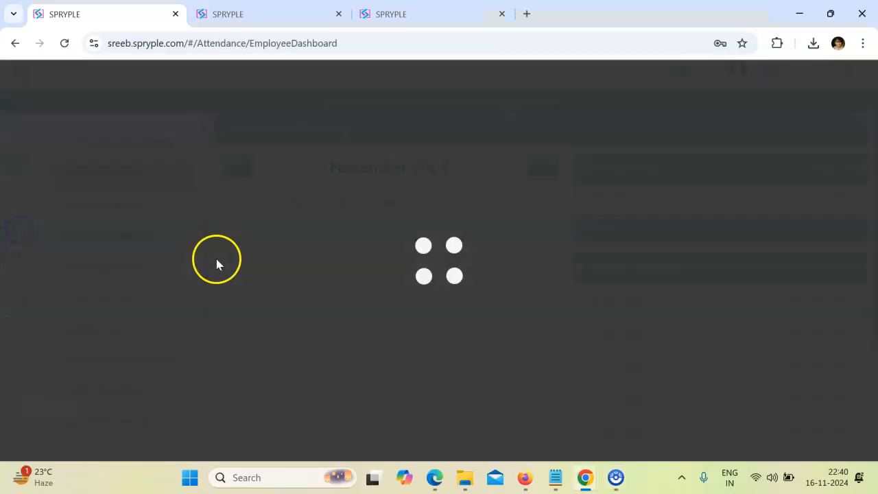
{"action": "left_click", "coordinate": [15, 197]}
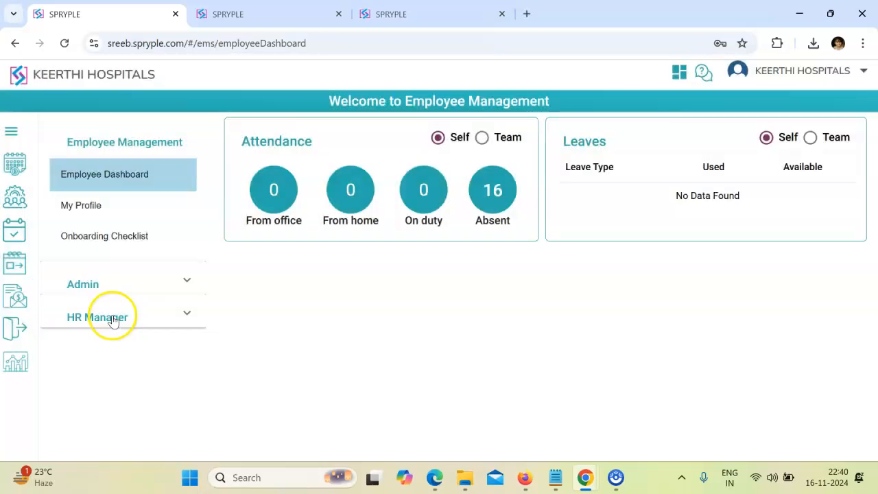
{"action": "left_click", "coordinate": [113, 317]}
{"action": "left_click", "coordinate": [98, 383]}
{"action": "left_click", "coordinate": [348, 175]}
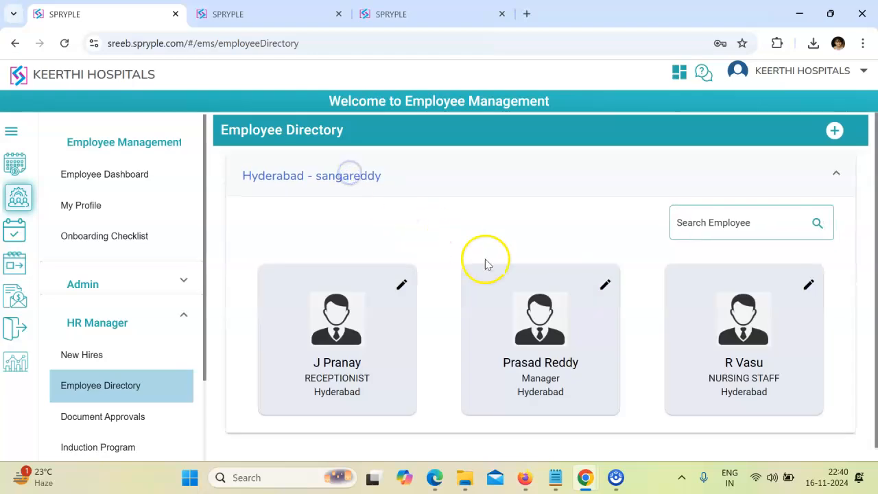
{"action": "left_click", "coordinate": [399, 284]}
- In the Role list, try HR Manager, then add Finance Manager and remove Receptionist
{"action": "scroll", "coordinate": [491, 243], "scroll_direction": "down", "scroll_amount": 1}
{"action": "scroll", "coordinate": [494, 244], "scroll_direction": "down", "scroll_amount": 5}
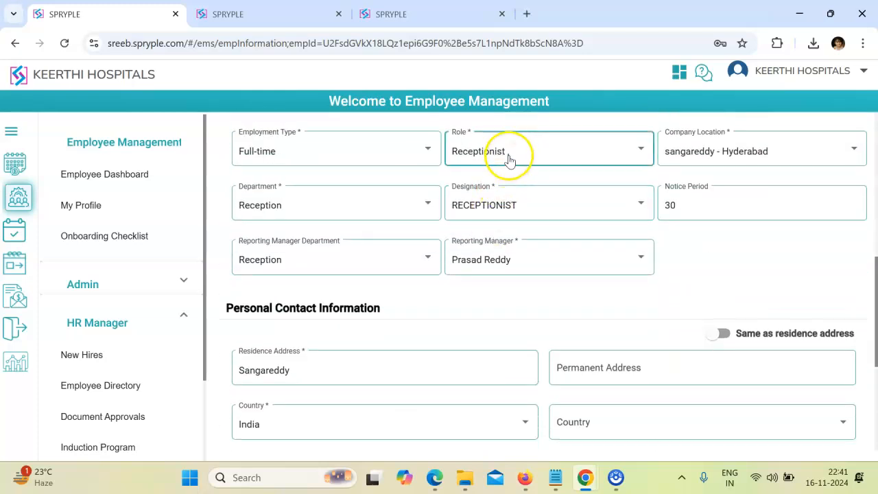
{"action": "left_click", "coordinate": [509, 159]}
{"action": "scroll", "coordinate": [497, 196], "scroll_direction": "up", "scroll_amount": 1}
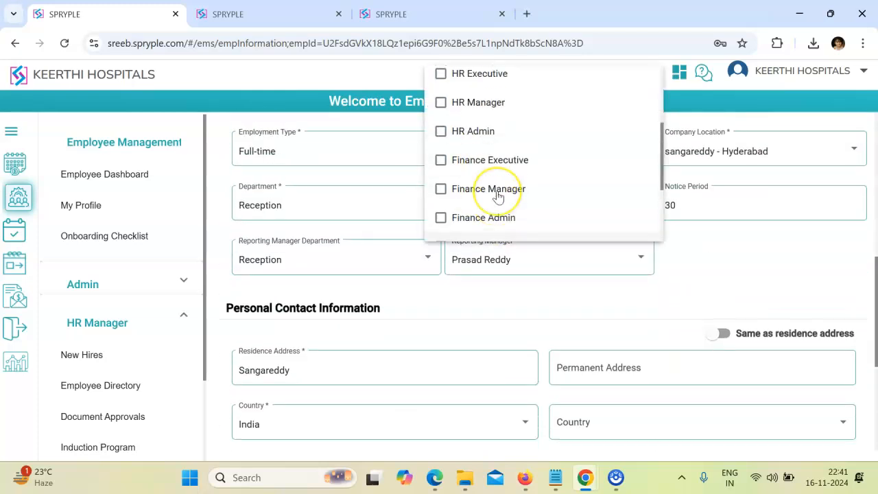
{"action": "scroll", "coordinate": [498, 197], "scroll_direction": "up", "scroll_amount": 2}
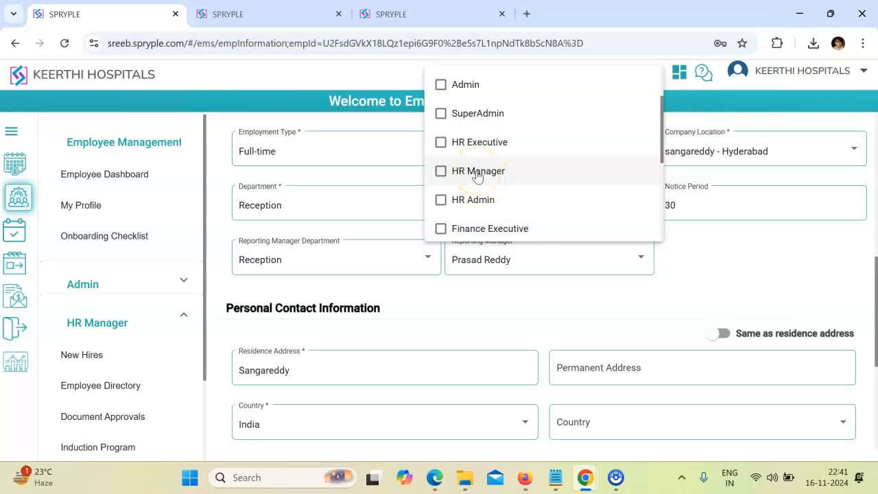
{"action": "left_click", "coordinate": [473, 175]}
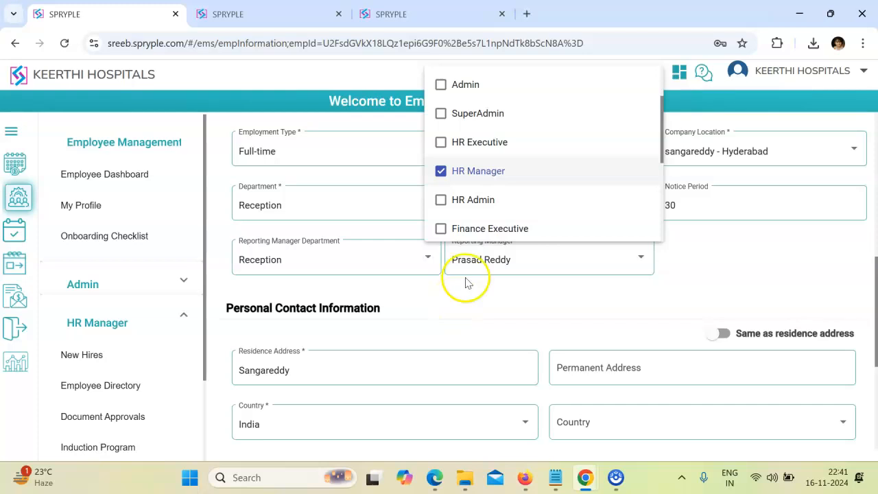
{"action": "left_click", "coordinate": [443, 172]}
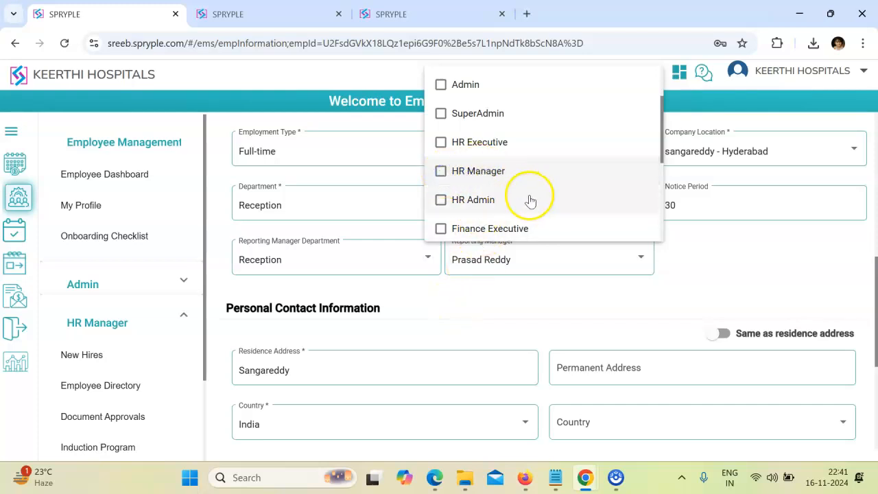
{"action": "scroll", "coordinate": [533, 203], "scroll_direction": "up", "scroll_amount": 2}
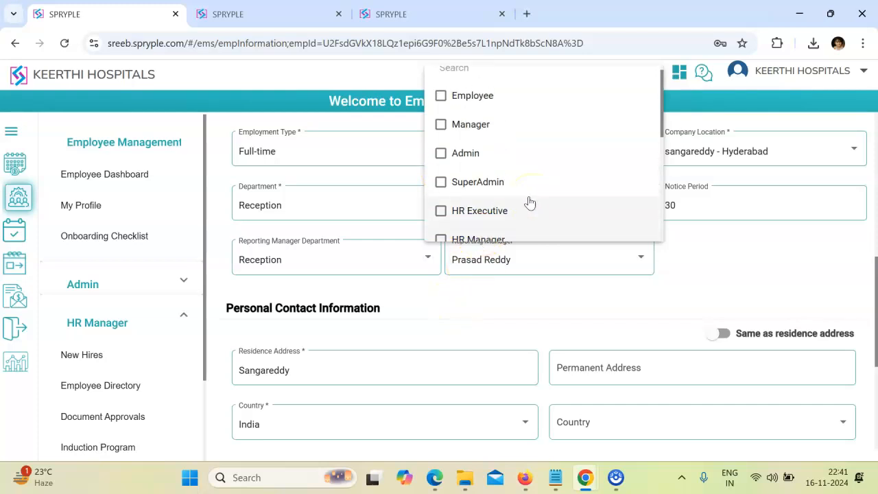
{"action": "scroll", "coordinate": [526, 198], "scroll_direction": "down", "scroll_amount": 2}
{"action": "left_click_drag", "start_coordinate": [511, 195], "coordinate": [475, 187]}
{"action": "scroll", "coordinate": [475, 187], "scroll_direction": "down", "scroll_amount": 4}
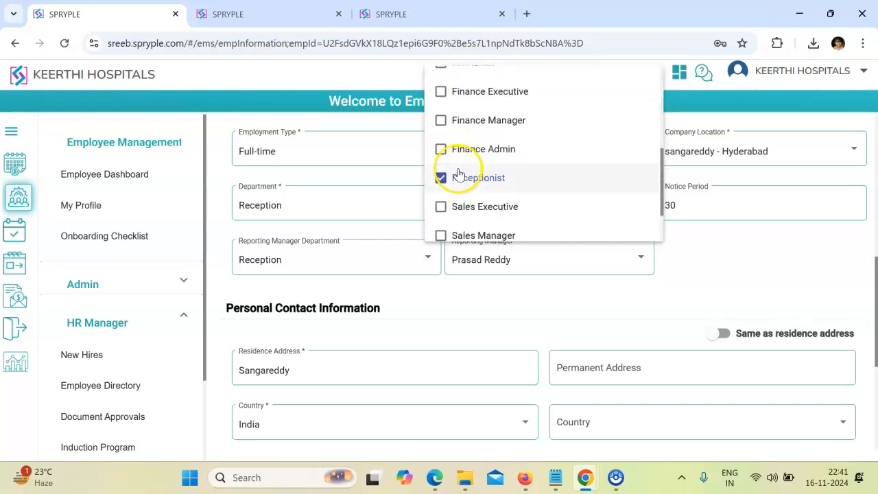
{"action": "left_click", "coordinate": [442, 120]}
{"action": "left_click", "coordinate": [441, 177]}
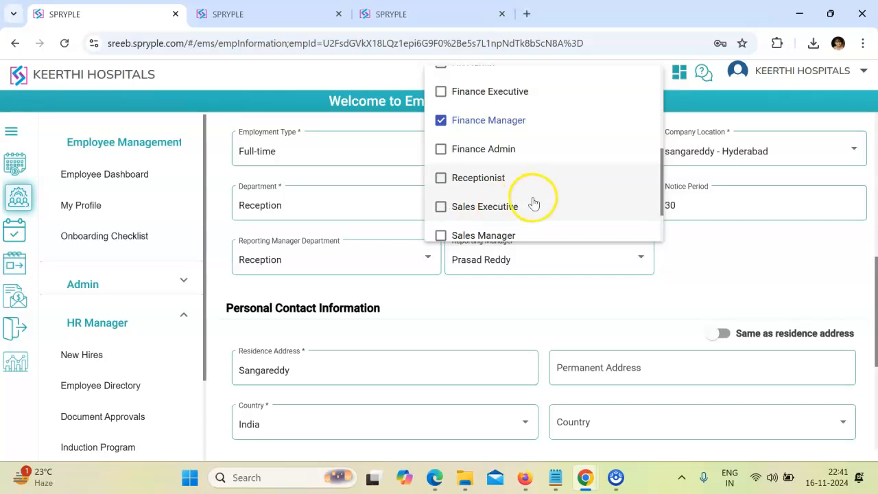
- Settle the role on Sales Executive, dropping the Finance Manager, Sales Manager and Manager trials
{"action": "scroll", "coordinate": [508, 182], "scroll_direction": "down", "scroll_amount": 1}
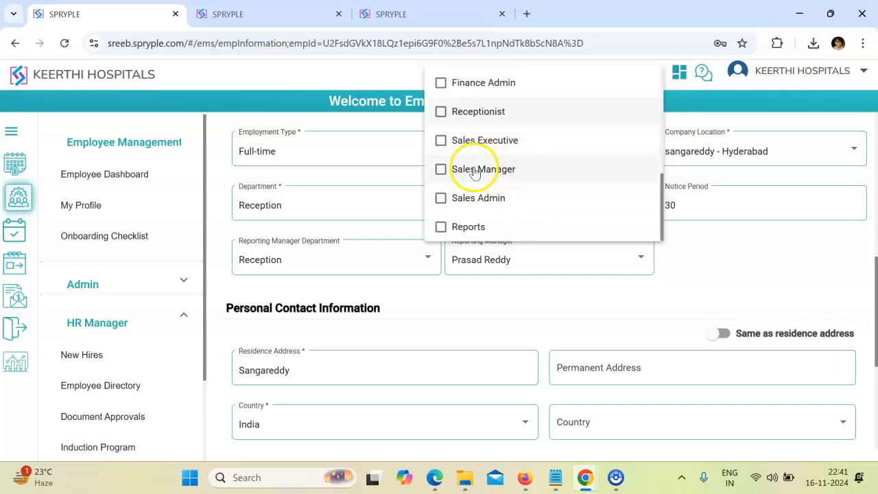
{"action": "left_click", "coordinate": [441, 169]}
{"action": "scroll", "coordinate": [462, 197], "scroll_direction": "up", "scroll_amount": 3}
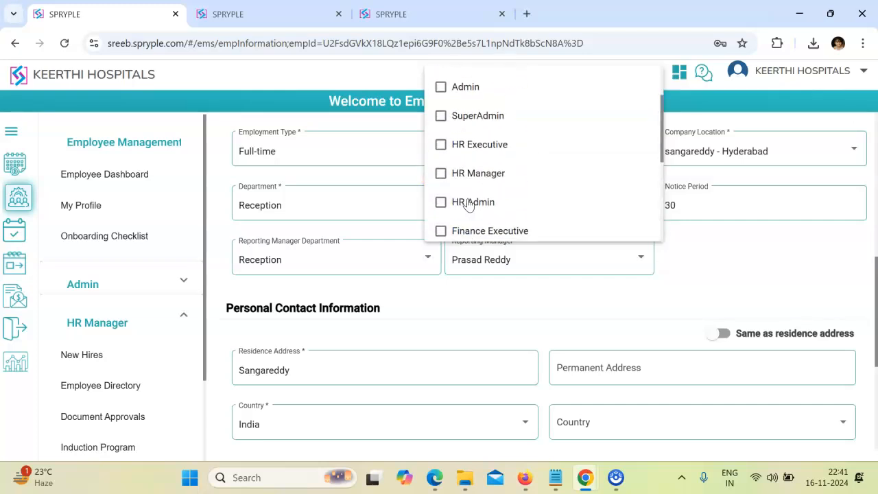
{"action": "scroll", "coordinate": [449, 124], "scroll_direction": "up", "scroll_amount": 3}
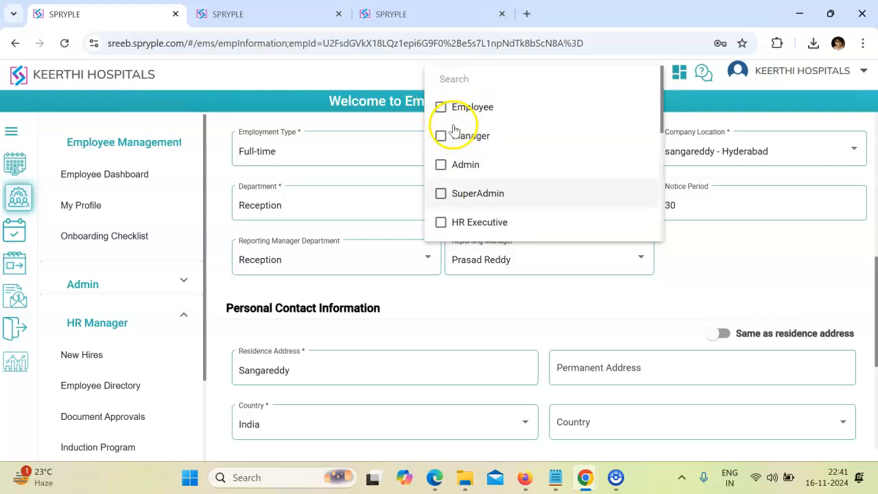
{"action": "left_click", "coordinate": [442, 136]}
{"action": "scroll", "coordinate": [472, 148], "scroll_direction": "down", "scroll_amount": 5}
{"action": "scroll", "coordinate": [473, 151], "scroll_direction": "up", "scroll_amount": 3}
{"action": "left_click", "coordinate": [483, 212]}
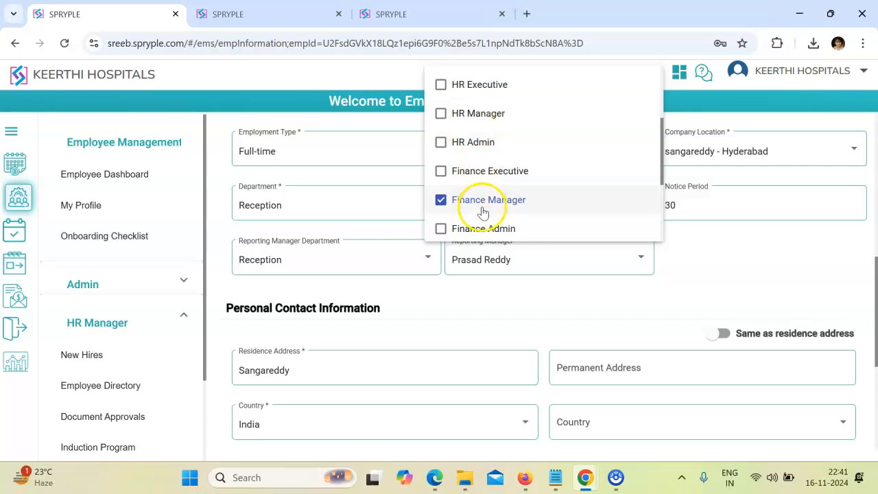
{"action": "left_click", "coordinate": [488, 206]}
{"action": "scroll", "coordinate": [514, 210], "scroll_direction": "down", "scroll_amount": 2}
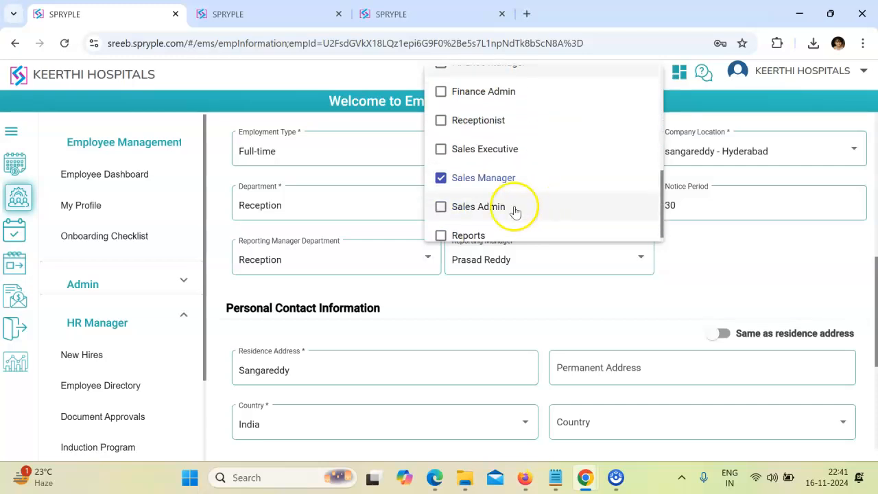
{"action": "scroll", "coordinate": [488, 170], "scroll_direction": "up", "scroll_amount": 3}
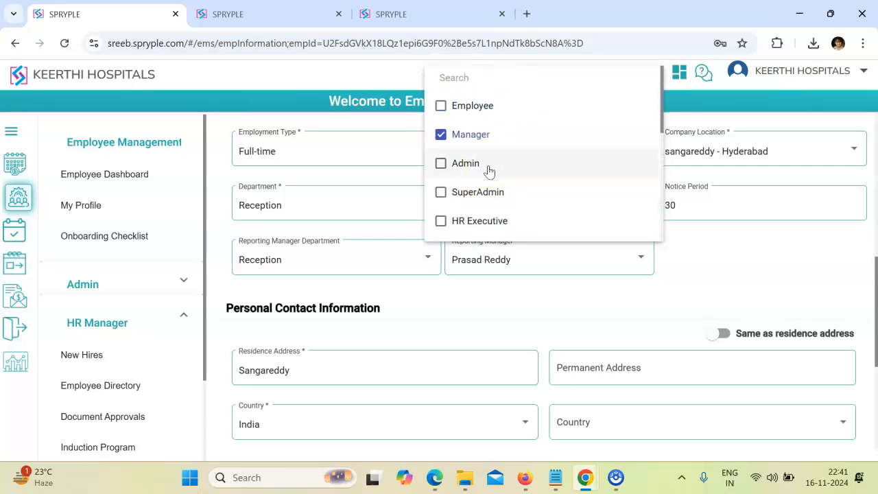
{"action": "scroll", "coordinate": [488, 171], "scroll_direction": "down", "scroll_amount": 1}
{"action": "scroll", "coordinate": [489, 171], "scroll_direction": "up", "scroll_amount": 1}
{"action": "left_click", "coordinate": [480, 161]}
{"action": "scroll", "coordinate": [485, 190], "scroll_direction": "down", "scroll_amount": 4}
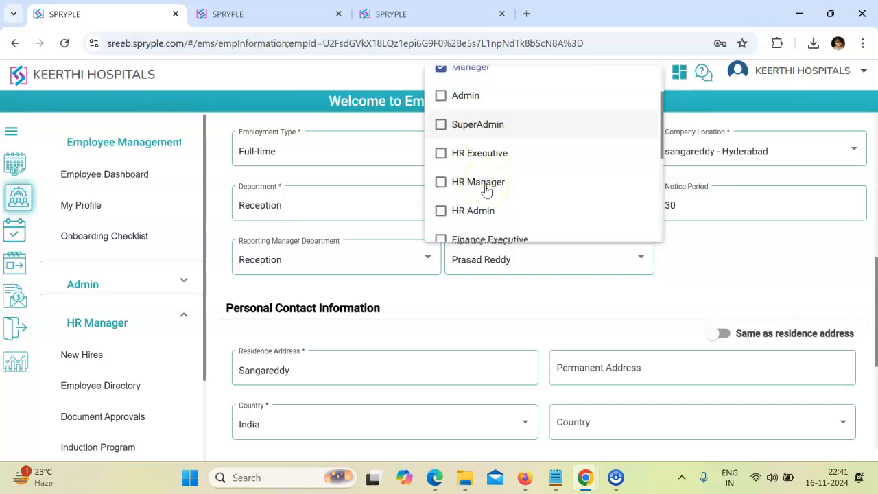
{"action": "left_click", "coordinate": [440, 177]}
{"action": "left_click", "coordinate": [440, 149]}
{"action": "scroll", "coordinate": [475, 192], "scroll_direction": "up", "scroll_amount": 5}
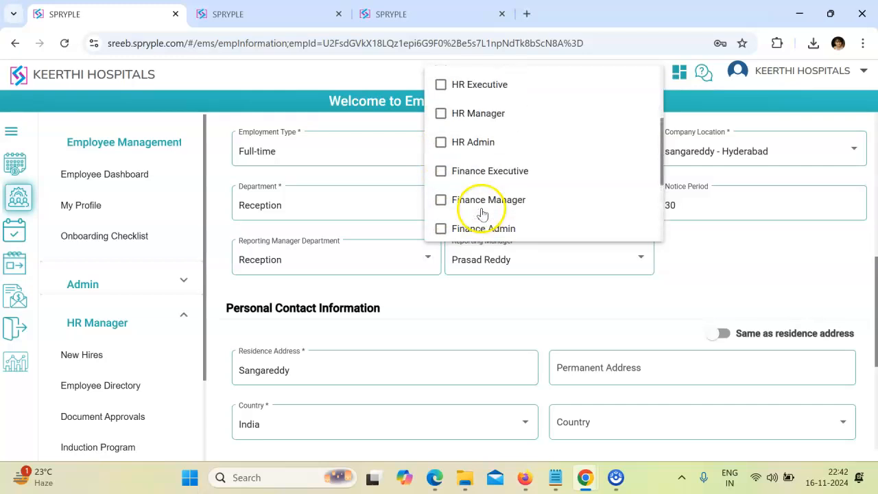
{"action": "left_click", "coordinate": [439, 135]}
{"action": "scroll", "coordinate": [528, 168], "scroll_direction": "down", "scroll_amount": 5}
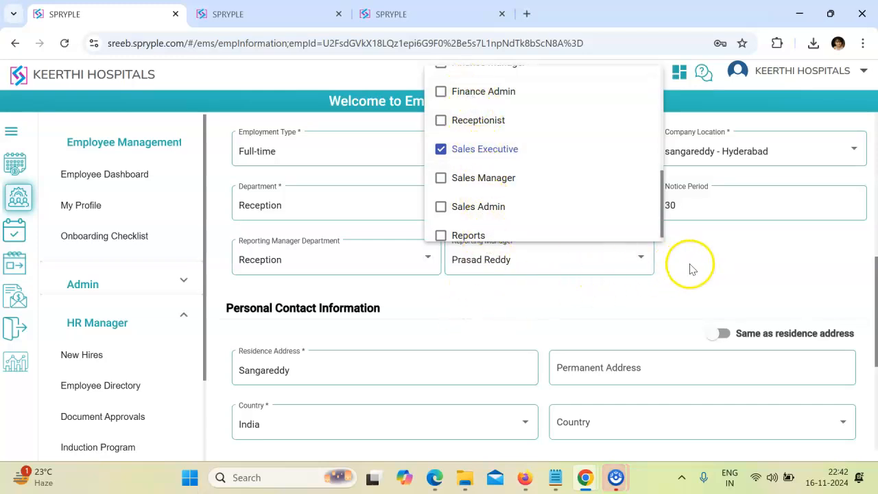
{"action": "scroll", "coordinate": [546, 227], "scroll_direction": "up", "scroll_amount": 3}
{"action": "scroll", "coordinate": [499, 182], "scroll_direction": "up", "scroll_amount": 2}
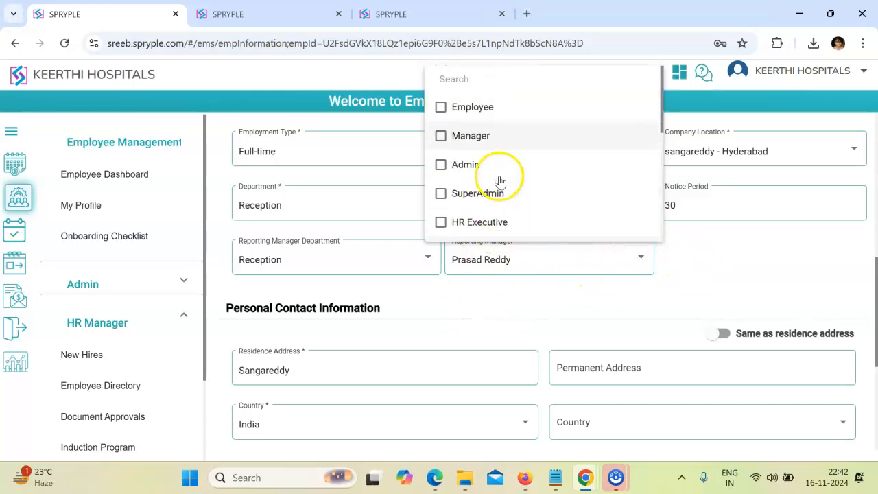
{"action": "left_click", "coordinate": [720, 250]}
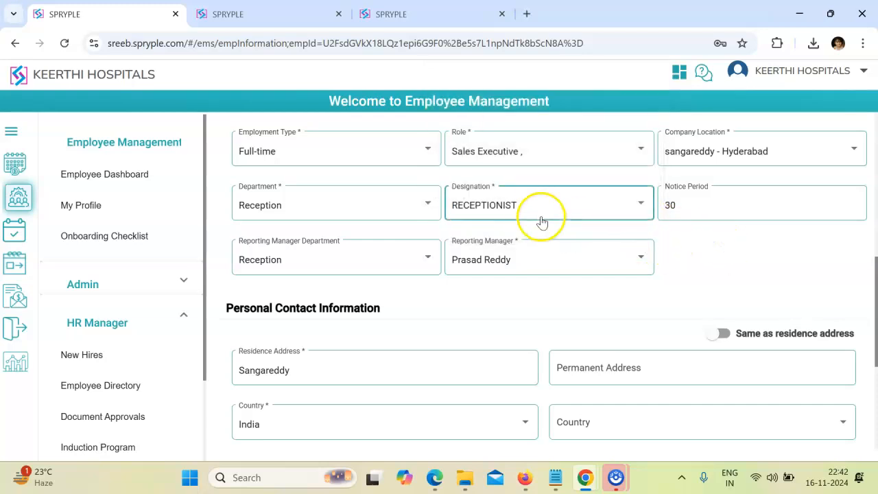
- Cycle the role through Receptionist and Sales Executive to Sales Manager, then return to the Employee Directory
{"action": "left_click", "coordinate": [494, 157]}
{"action": "left_click", "coordinate": [445, 177]}
{"action": "left_click", "coordinate": [455, 154]}
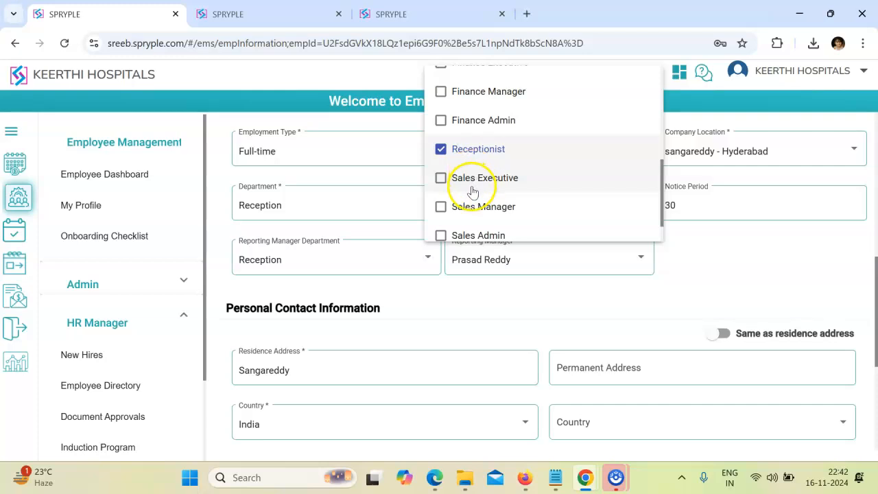
{"action": "left_click", "coordinate": [440, 178]}
{"action": "left_click", "coordinate": [440, 148]}
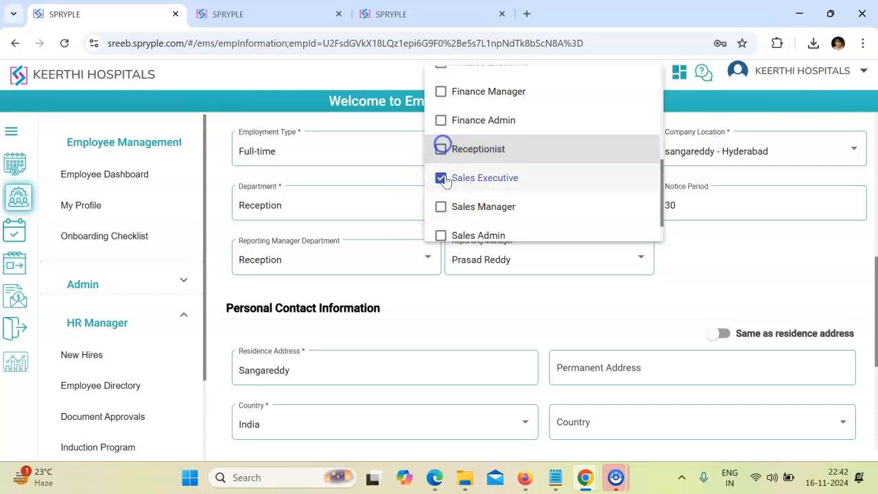
{"action": "left_click", "coordinate": [441, 207]}
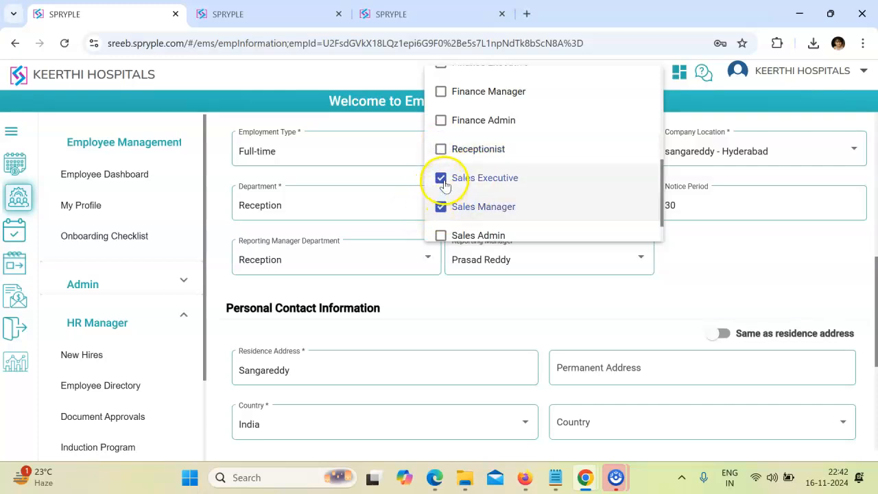
{"action": "left_click", "coordinate": [441, 178]}
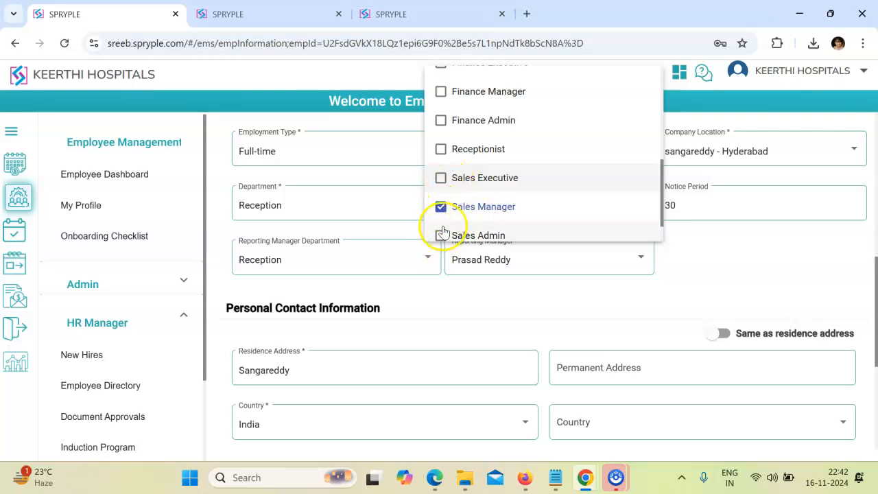
{"action": "left_click", "coordinate": [96, 385]}
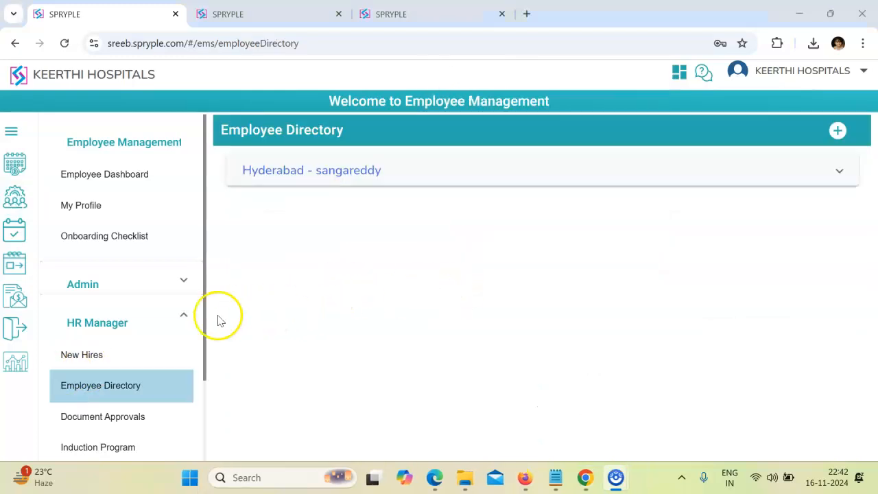
- Expand Hyderabad - sangareddy, then reopen the Employee Directory via the Employee Dashboard and expand it again
{"action": "scroll", "coordinate": [175, 276], "scroll_direction": "down", "scroll_amount": 3}
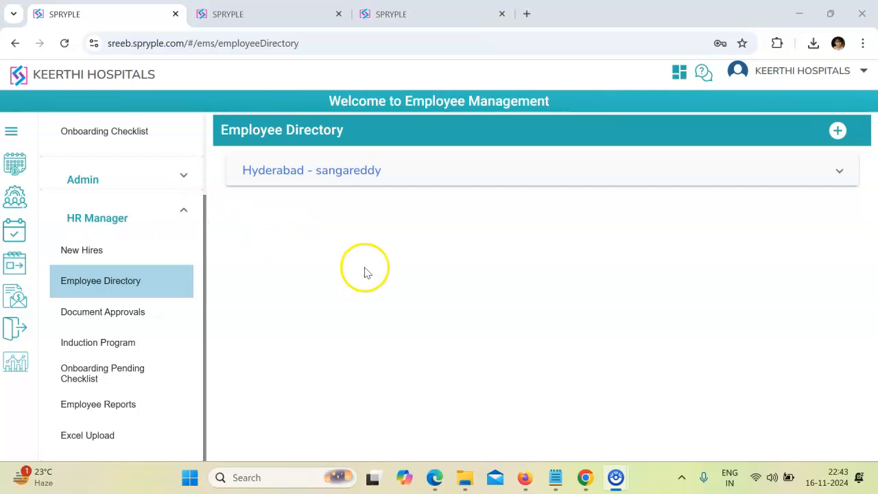
{"action": "left_click", "coordinate": [357, 177]}
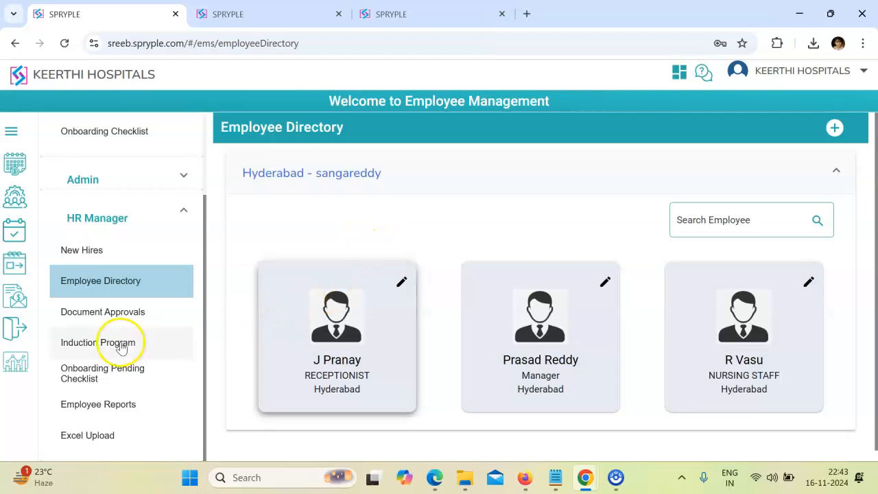
{"action": "left_click", "coordinate": [18, 201]}
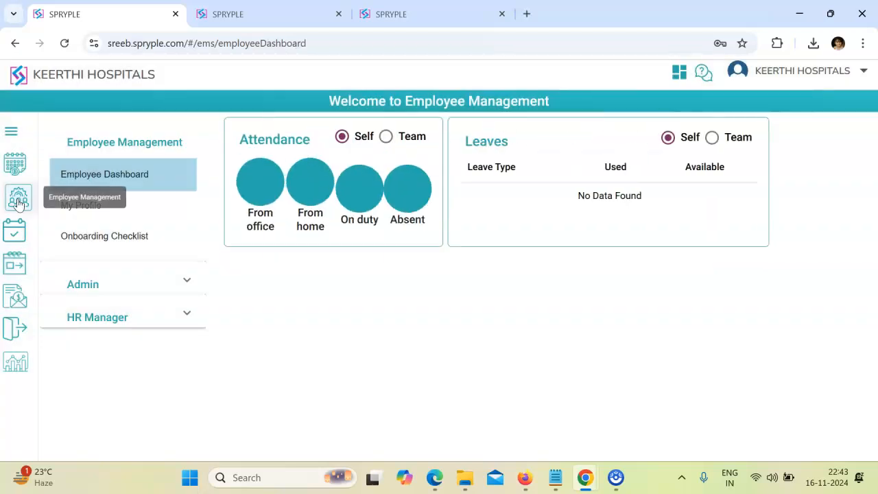
{"action": "left_click", "coordinate": [103, 317]}
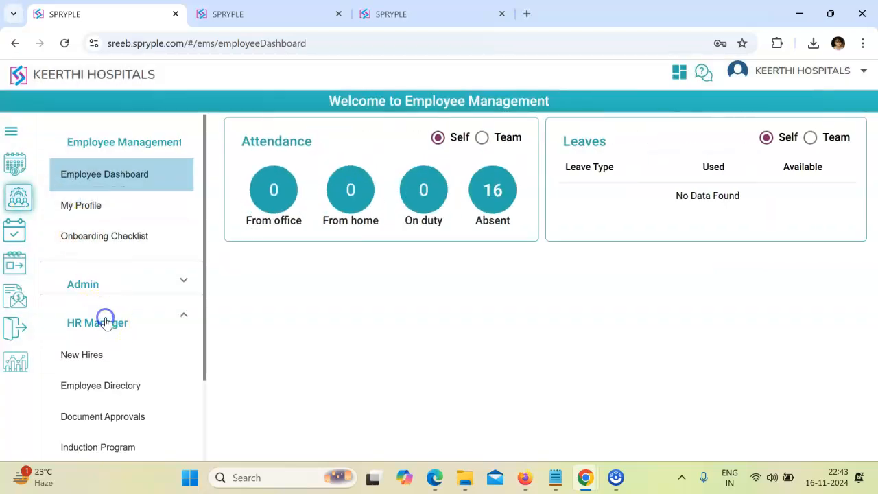
{"action": "scroll", "coordinate": [106, 319], "scroll_direction": "down", "scroll_amount": 2}
{"action": "left_click", "coordinate": [113, 282]}
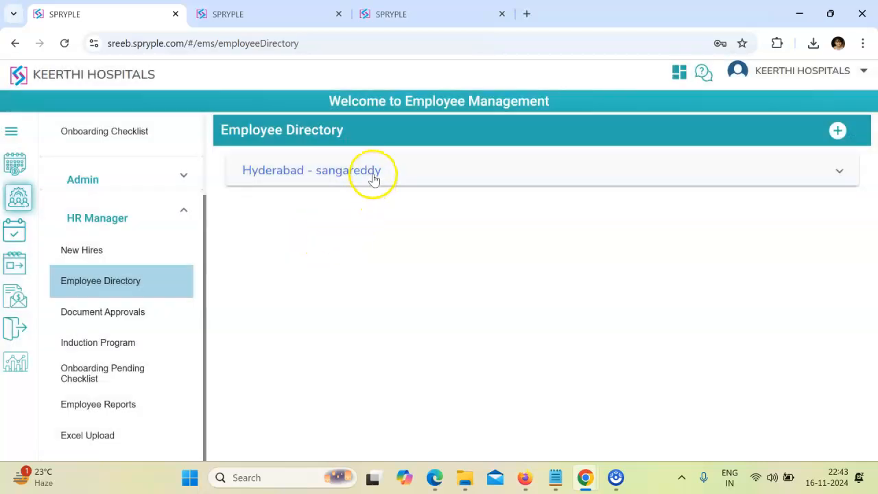
{"action": "left_click", "coordinate": [372, 177]}
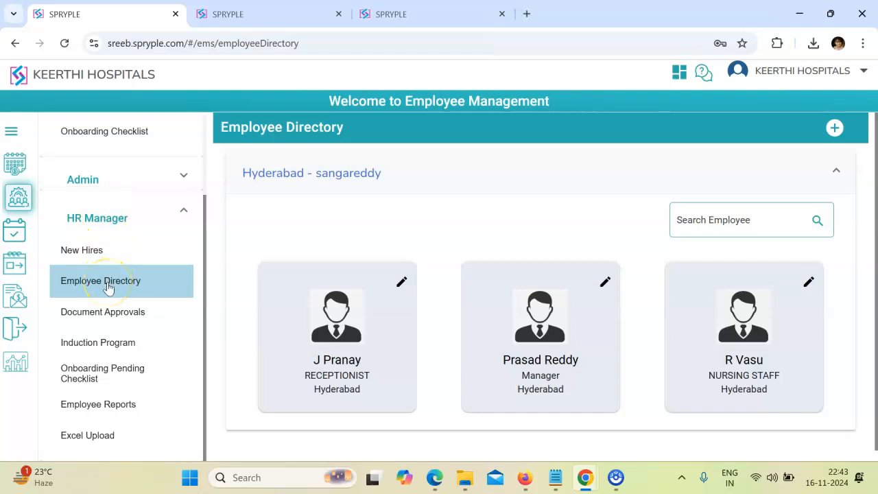
- Open the receptionist's record and select the mobile number, then go back to the Hyderabad - sangareddy group
{"action": "left_click", "coordinate": [403, 284]}
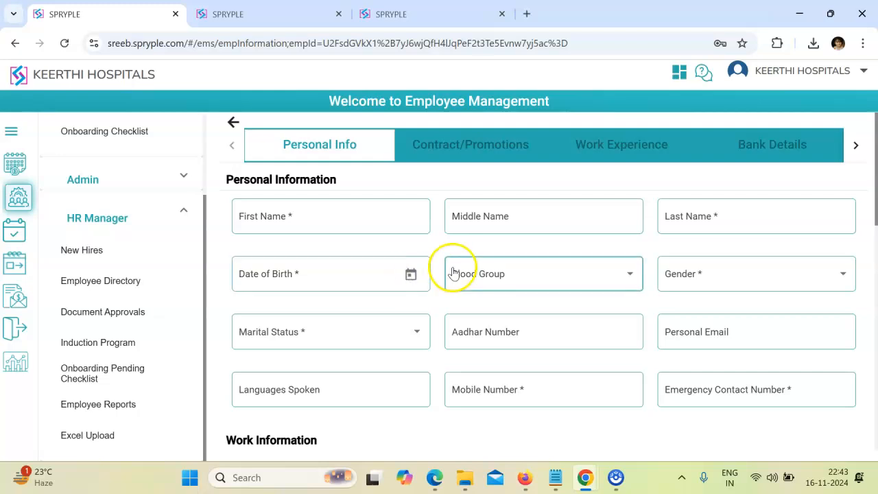
{"action": "scroll", "coordinate": [452, 267], "scroll_direction": "down", "scroll_amount": 1}
{"action": "left_click", "coordinate": [452, 267]}
{"action": "left_click_drag", "start_coordinate": [551, 319], "coordinate": [394, 335]}
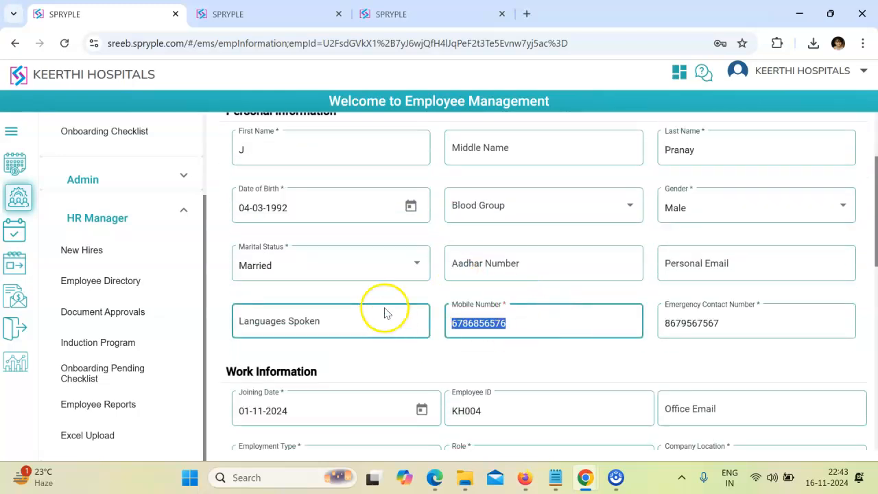
{"action": "scroll", "coordinate": [381, 302], "scroll_direction": "up", "scroll_amount": 3}
{"action": "left_click", "coordinate": [233, 125]}
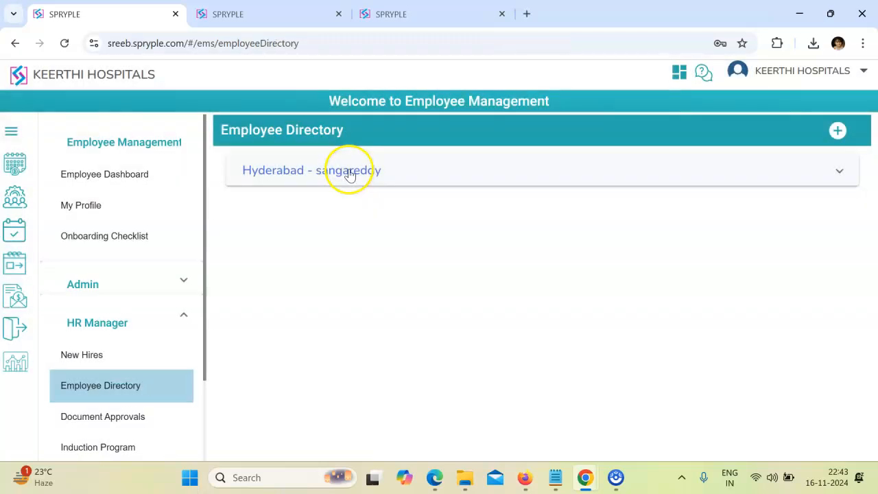
{"action": "left_click", "coordinate": [351, 174]}
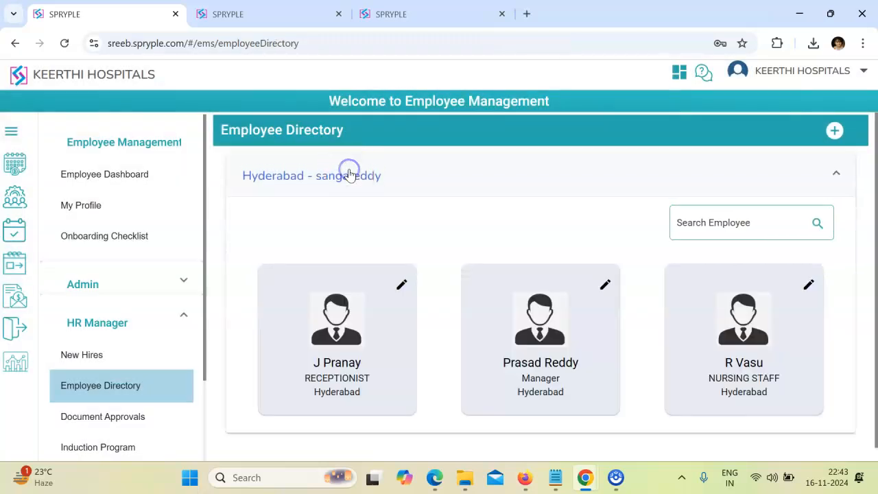
- Reopen the receptionist's record, enter the new mobile number, and save the personal details
{"action": "left_click", "coordinate": [402, 286]}
{"action": "scroll", "coordinate": [505, 278], "scroll_direction": "down", "scroll_amount": 1}
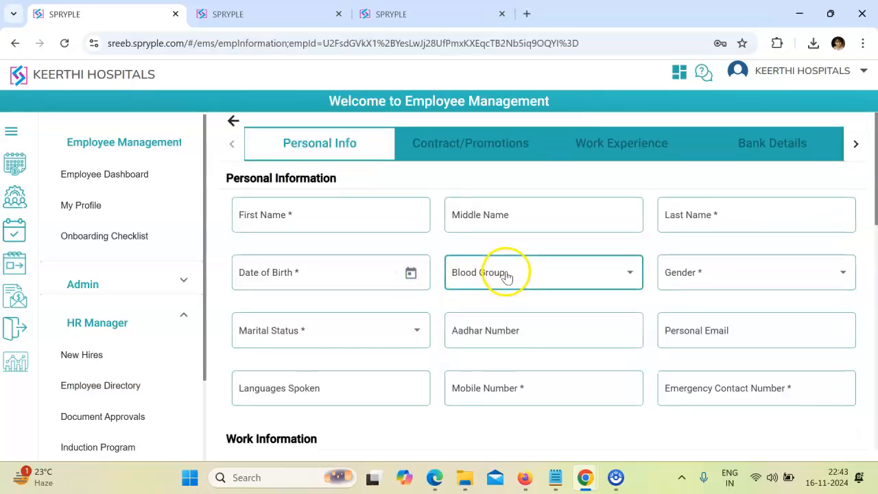
{"action": "scroll", "coordinate": [508, 265], "scroll_direction": "down", "scroll_amount": 5}
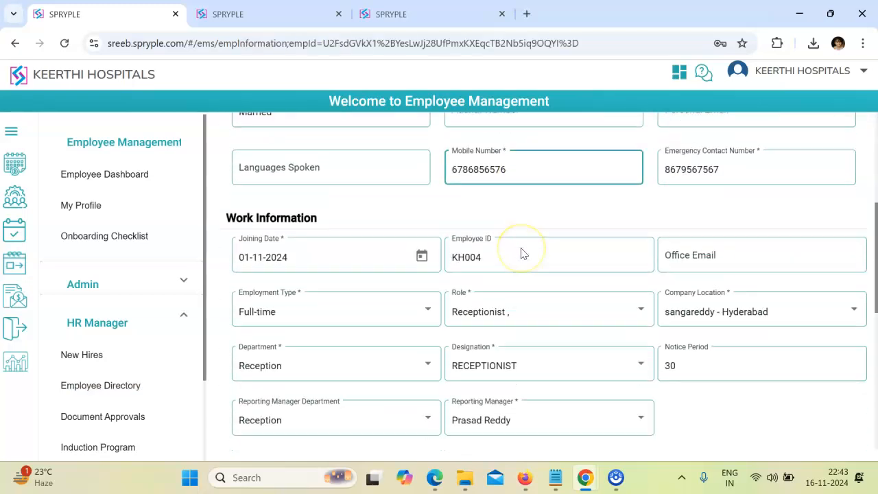
{"action": "scroll", "coordinate": [521, 253], "scroll_direction": "down", "scroll_amount": 4}
{"action": "scroll", "coordinate": [521, 254], "scroll_direction": "up", "scroll_amount": 8}
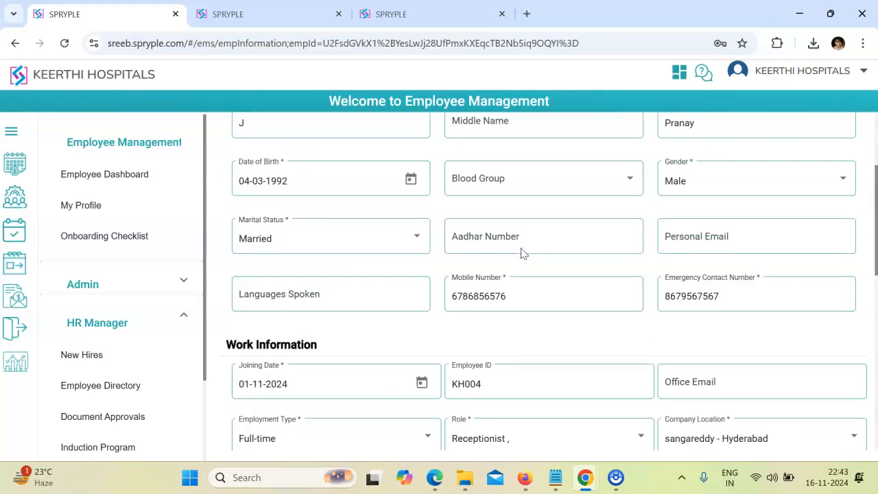
{"action": "left_click_drag", "start_coordinate": [519, 293], "coordinate": [370, 300]}
{"action": "scroll", "coordinate": [380, 294], "scroll_direction": "down", "scroll_amount": 8}
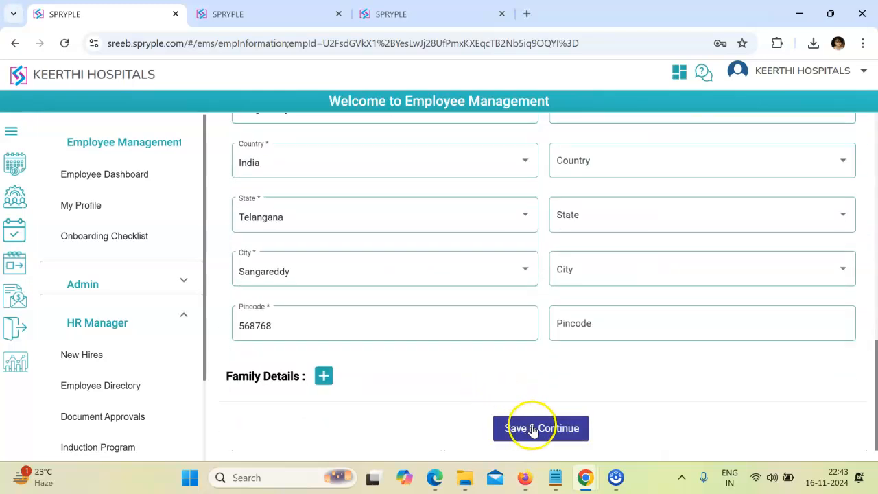
{"action": "left_click", "coordinate": [533, 430]}
{"action": "left_click", "coordinate": [428, 162]}
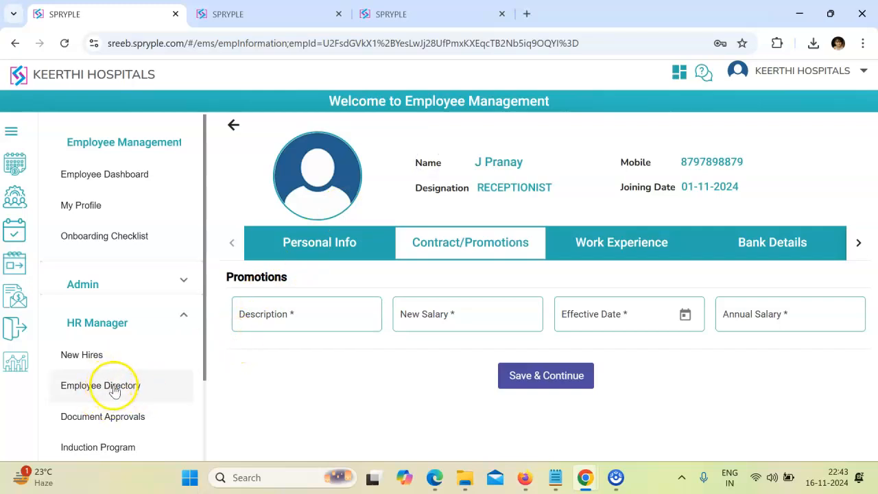
- Reload the Employee Directory and expand the Hyderabad - sangareddy group to view its three cards
{"action": "left_click", "coordinate": [114, 388]}
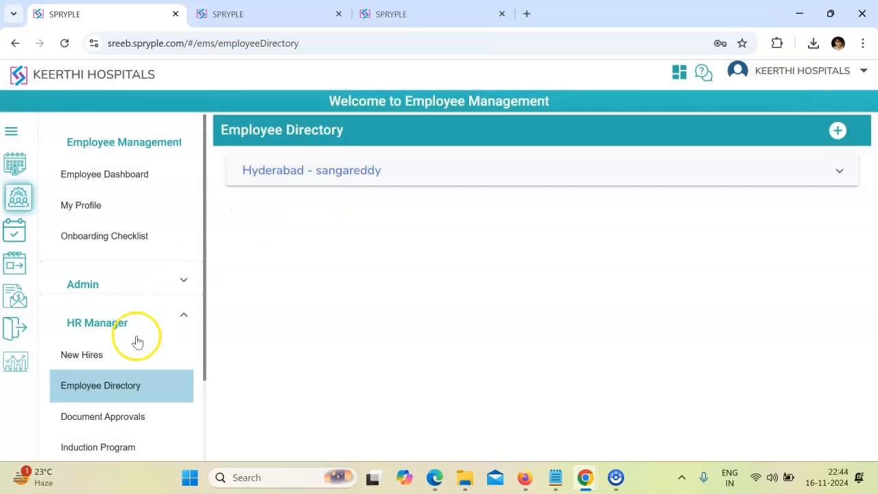
{"action": "left_click", "coordinate": [121, 386]}
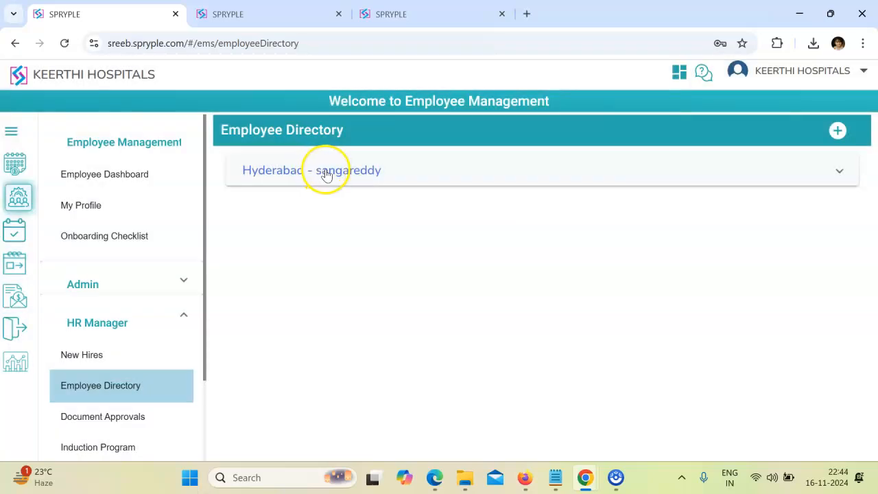
{"action": "left_click", "coordinate": [335, 175]}
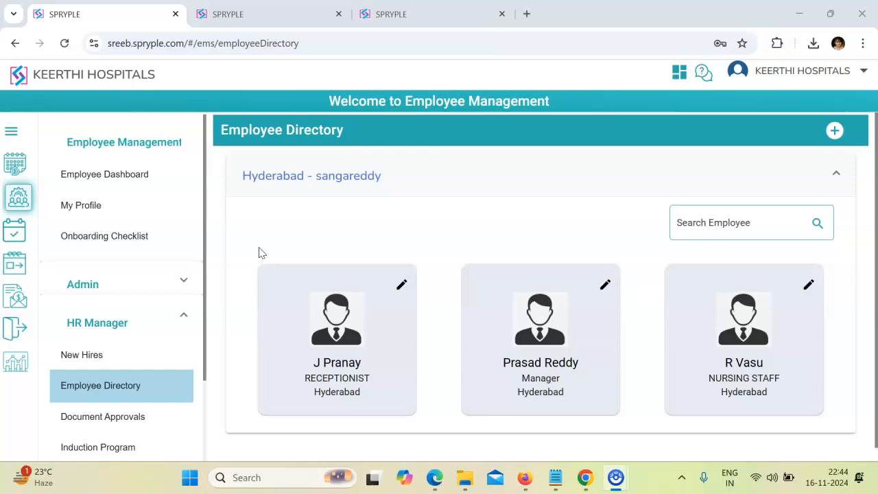
{"action": "left_click", "coordinate": [238, 253]}
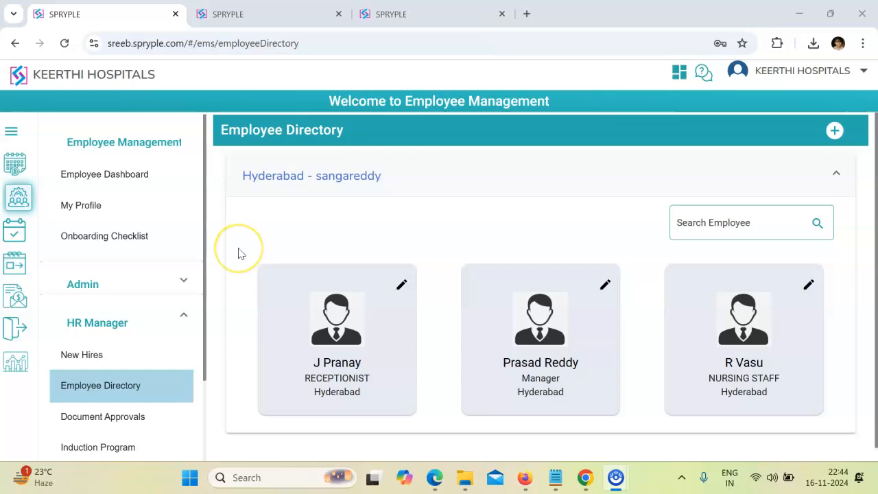